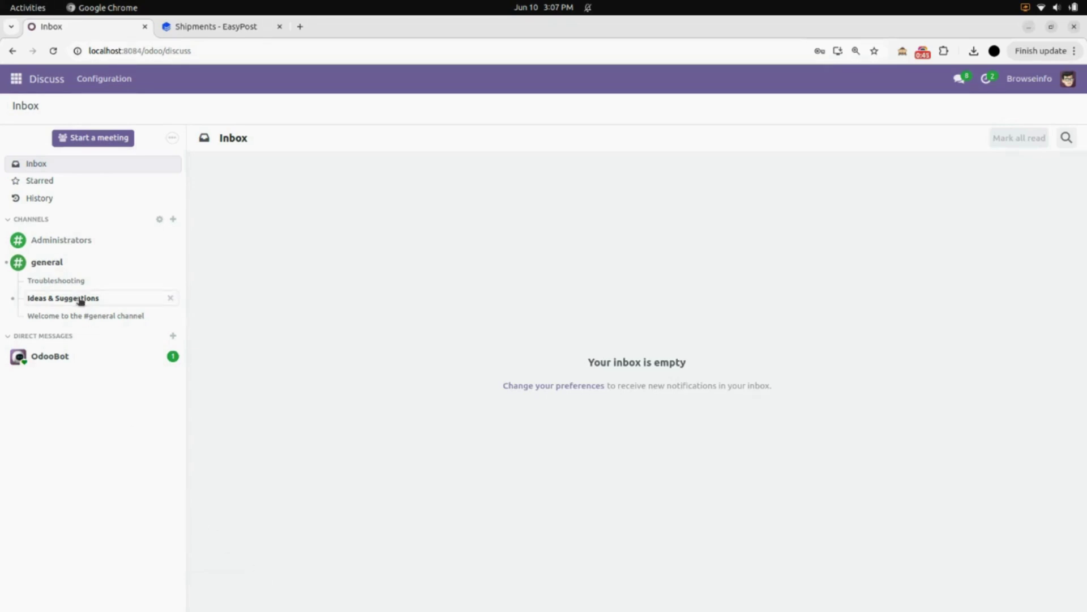
Step: Open the EasyPost delivery method from the Sales configuration to review its provider settings
left_click(21, 72)
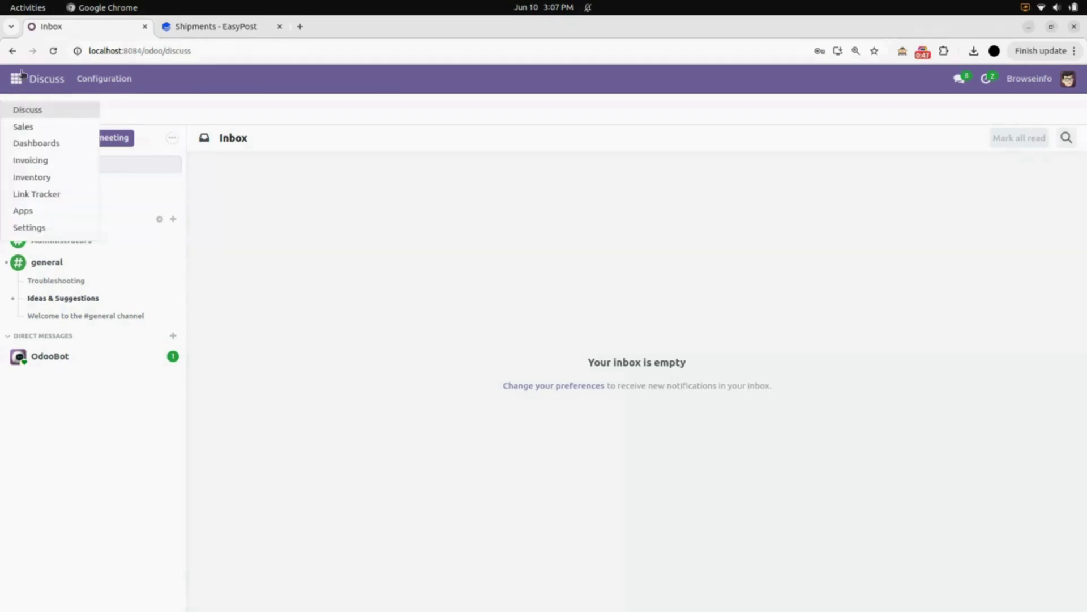
left_click(28, 132)
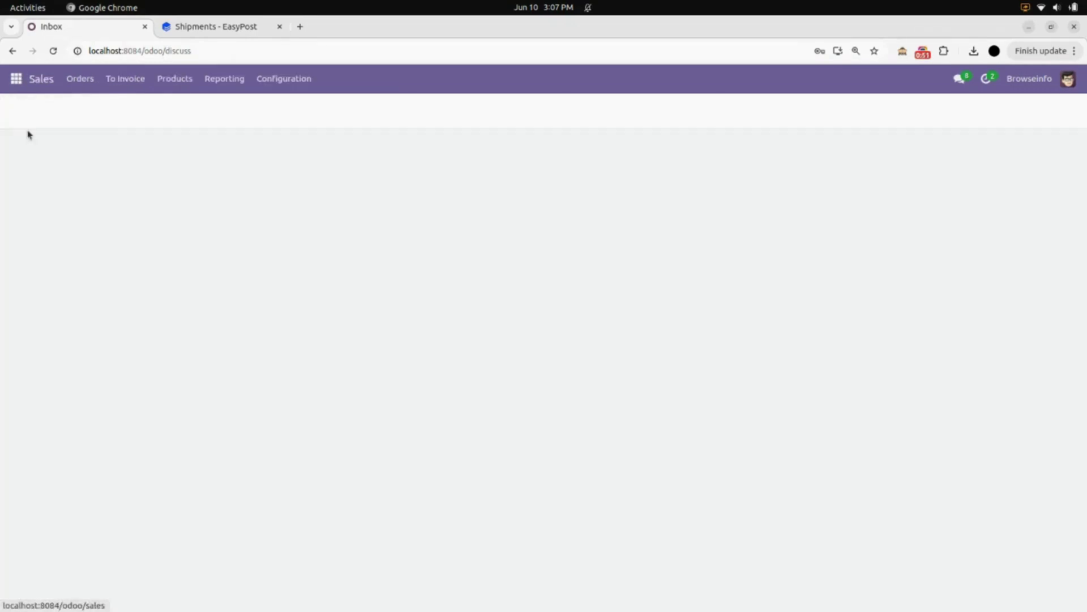
left_click(278, 85)
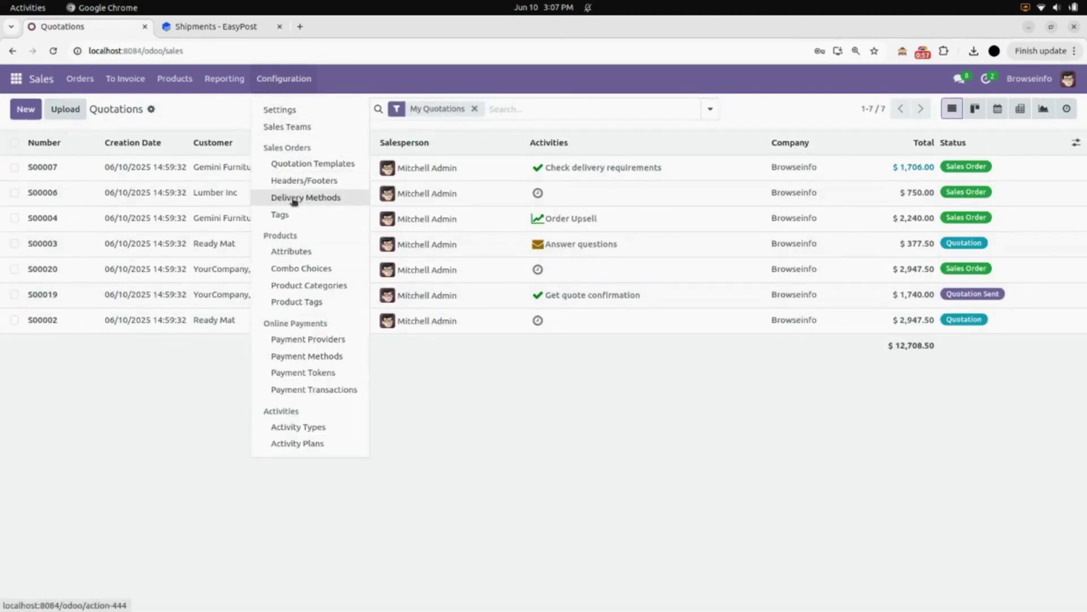
left_click(311, 199)
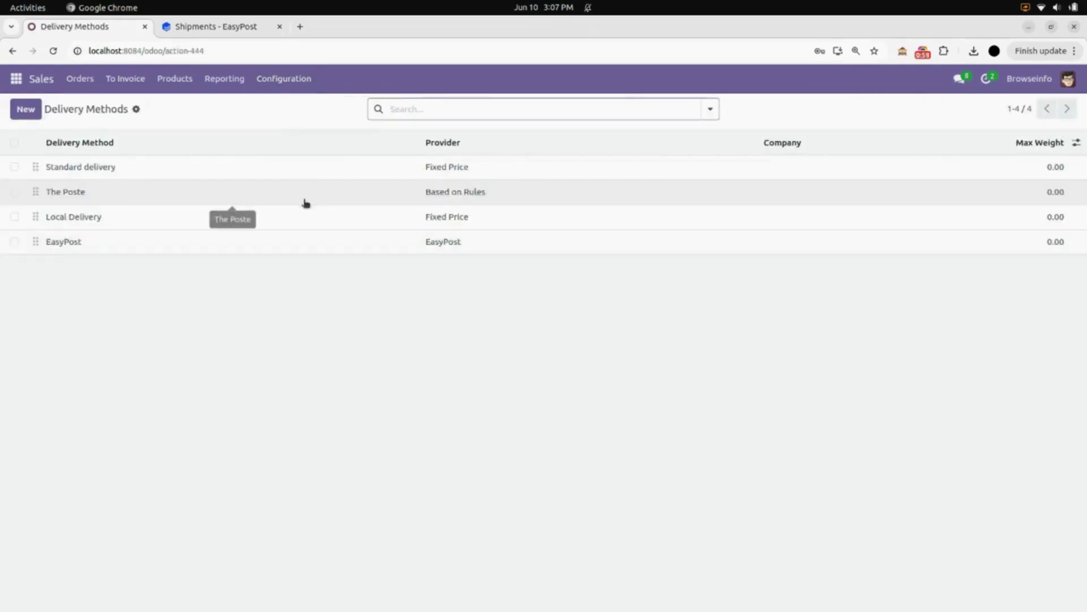
left_click(169, 238)
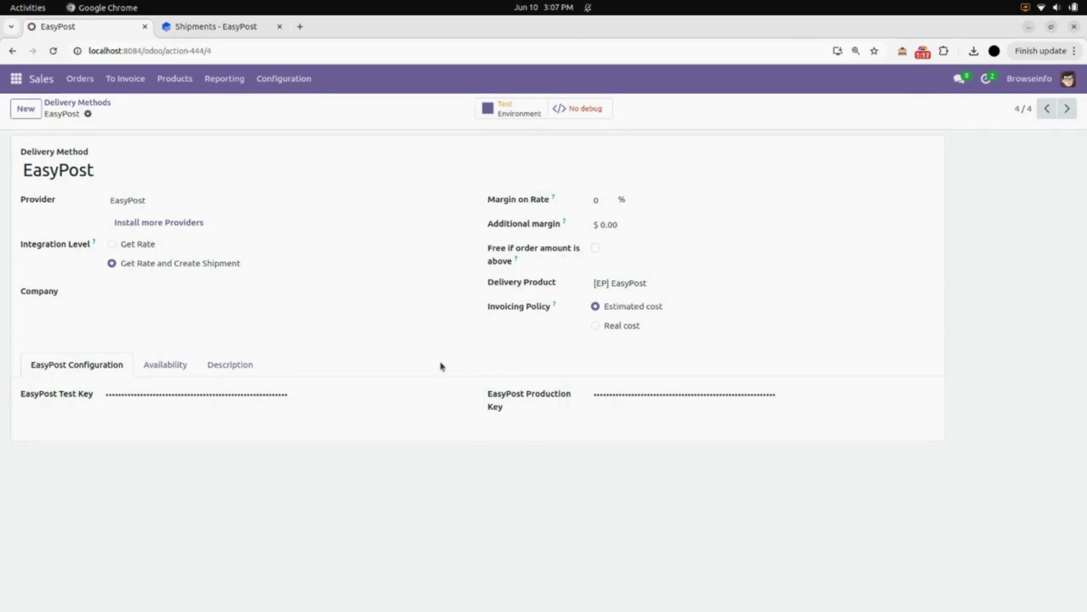
Step: Create a new sales quotation for the customer Azure Interior
left_click(81, 81)
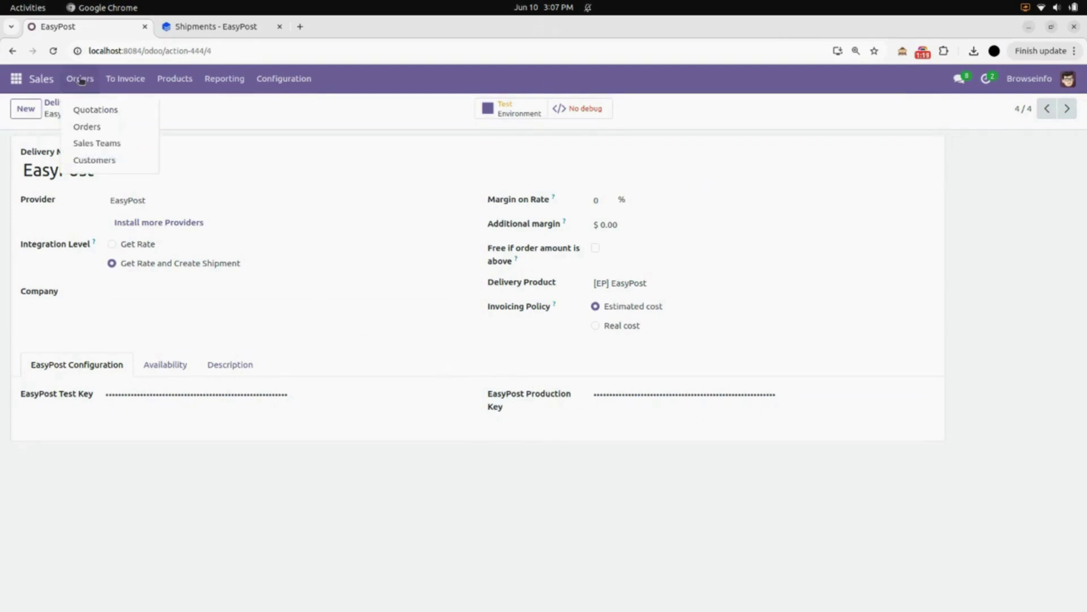
left_click(93, 110)
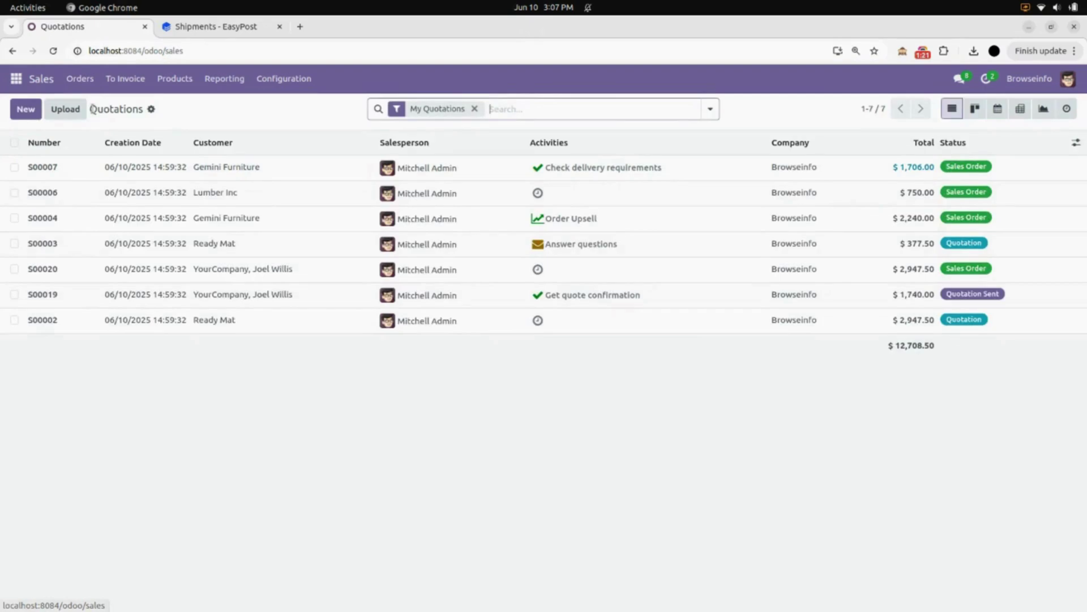
left_click(25, 109)
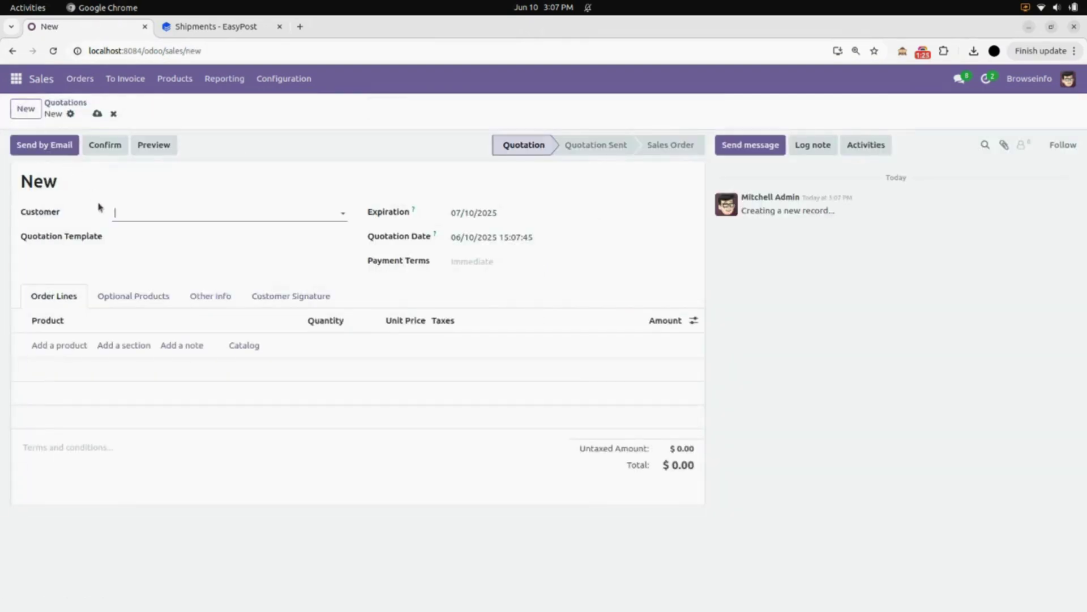
left_click(122, 208)
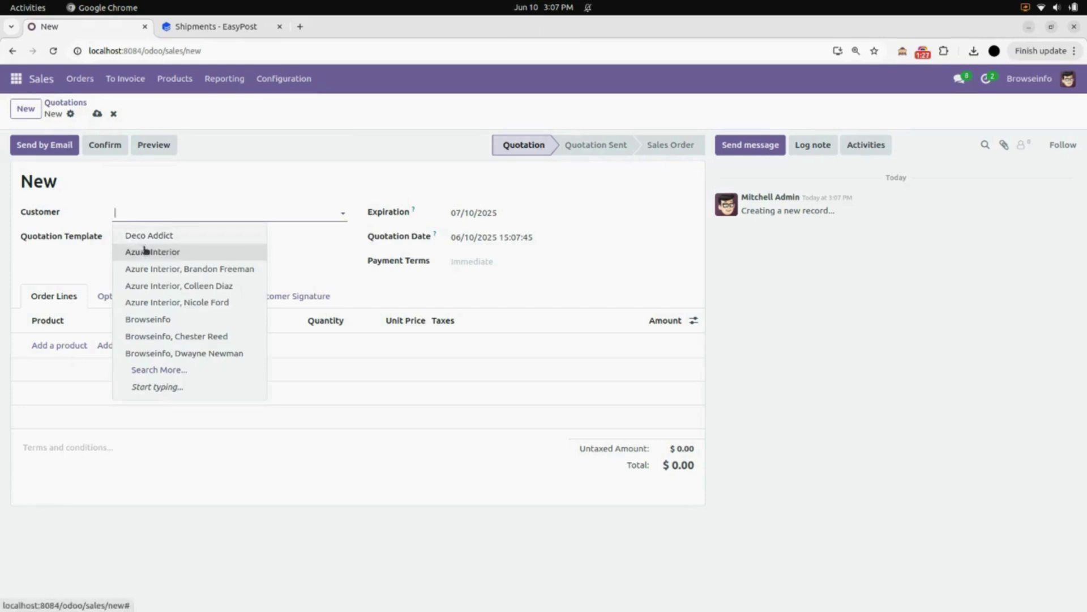
left_click(135, 234)
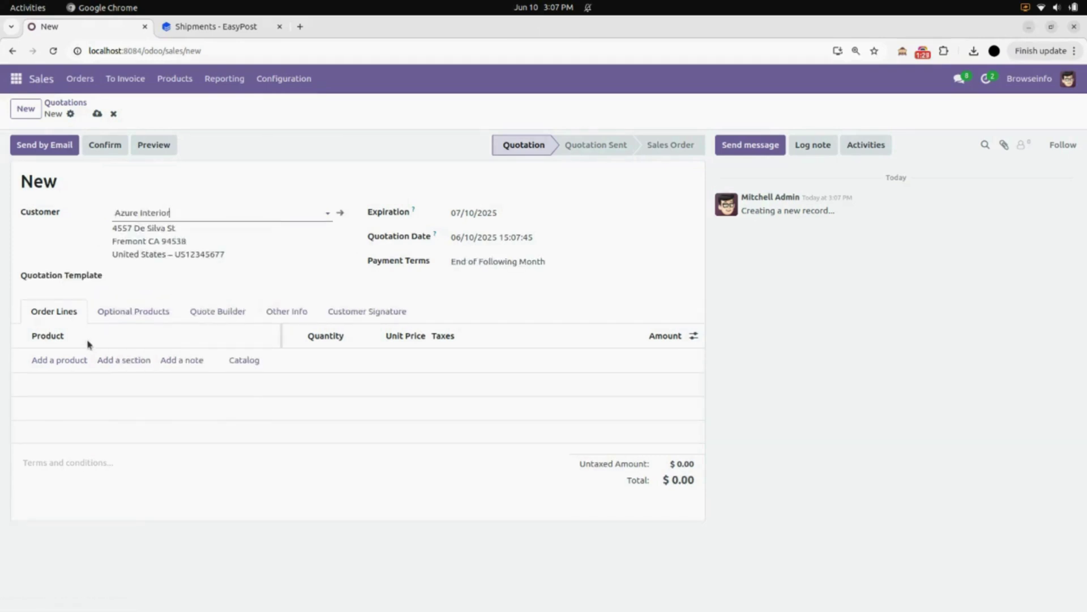
Step: Add Acoustic Bloc Screens (Wood) and Chair floor protection to the order lines, one unit each, and save the quotation
left_click(80, 359)
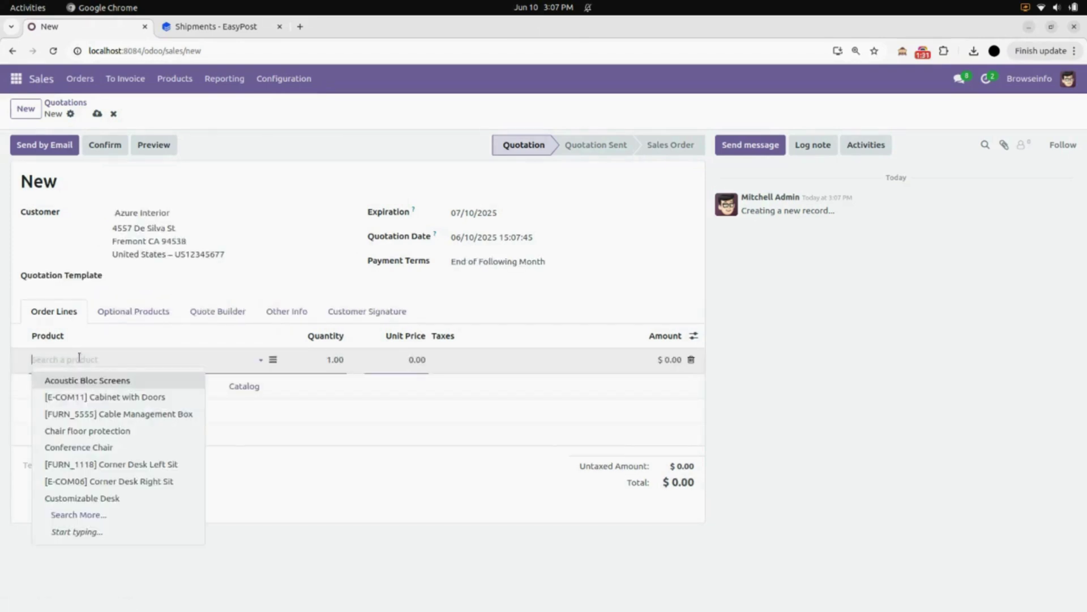
left_click(83, 379)
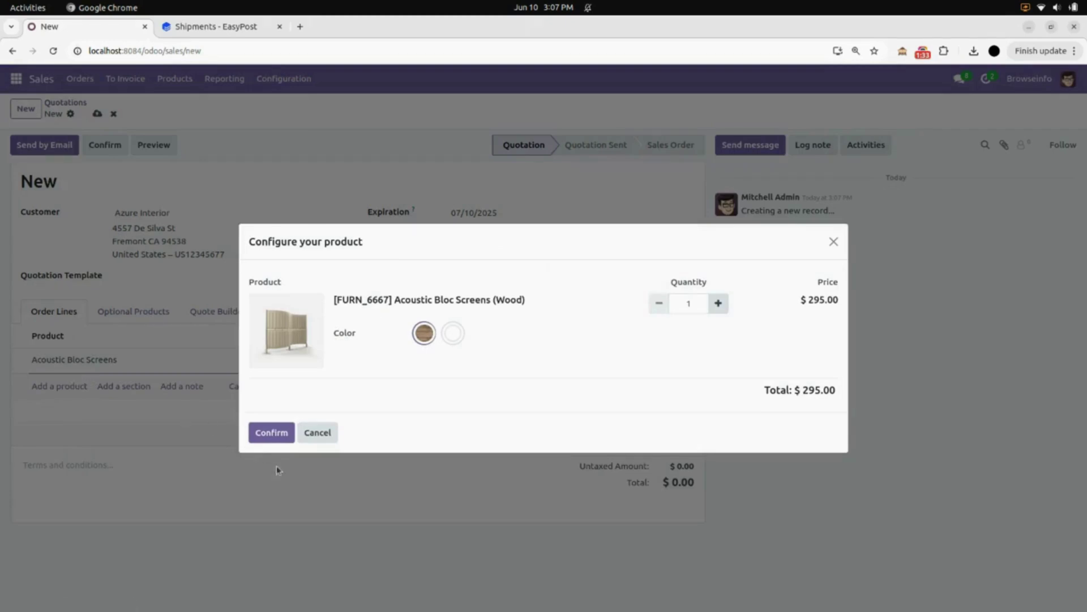
left_click(272, 434)
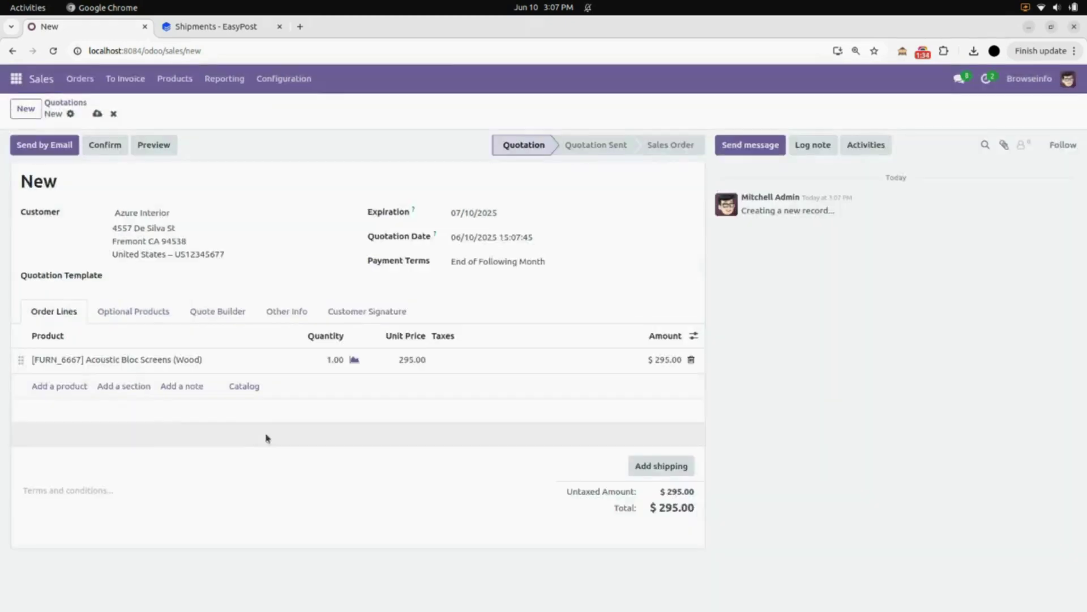
left_click(80, 387)
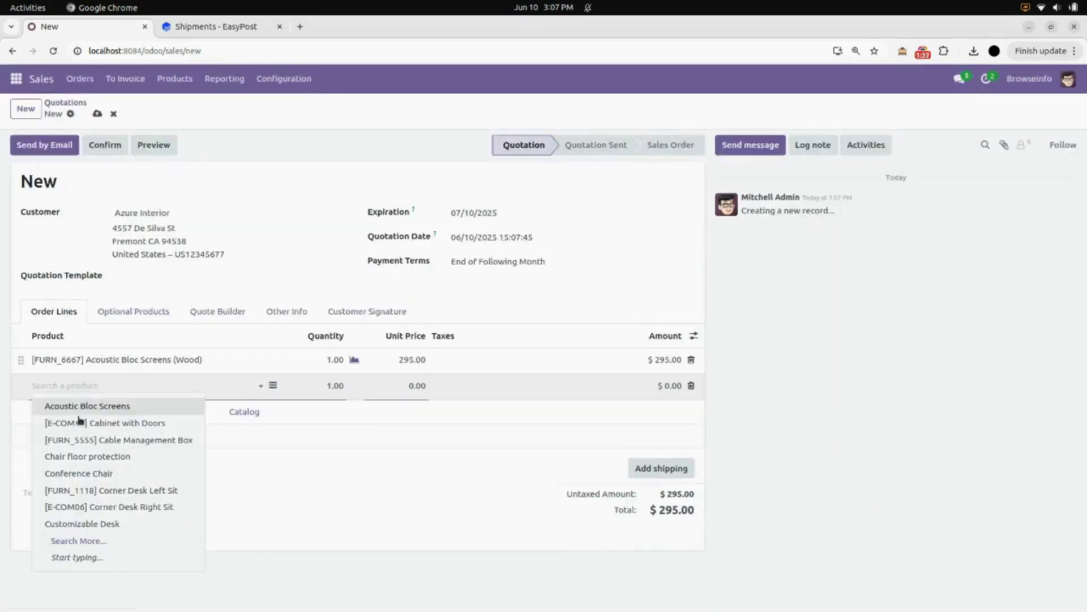
left_click(89, 456)
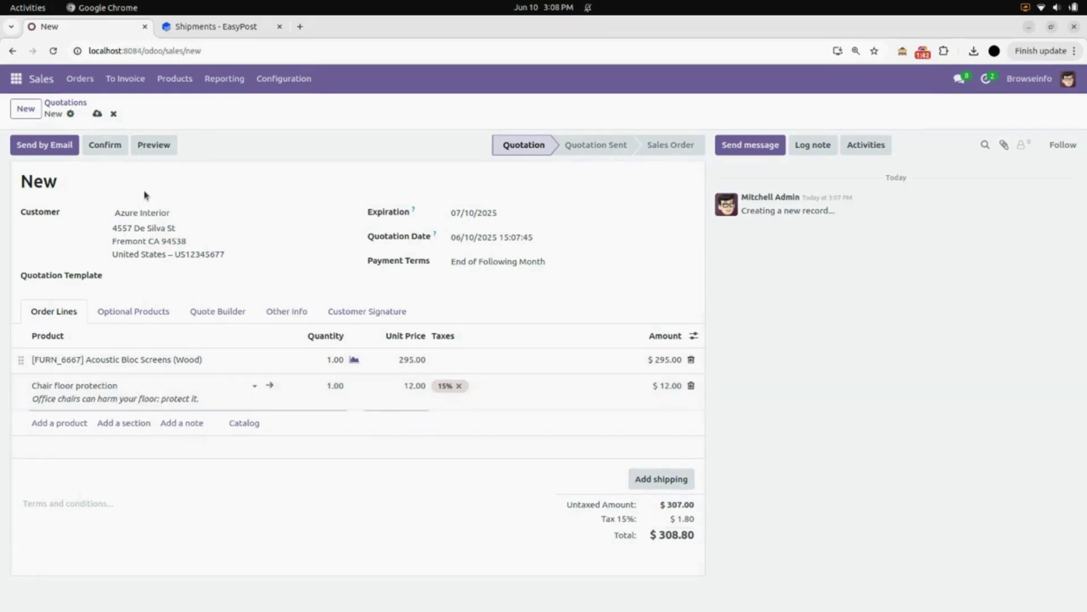
left_click(97, 114)
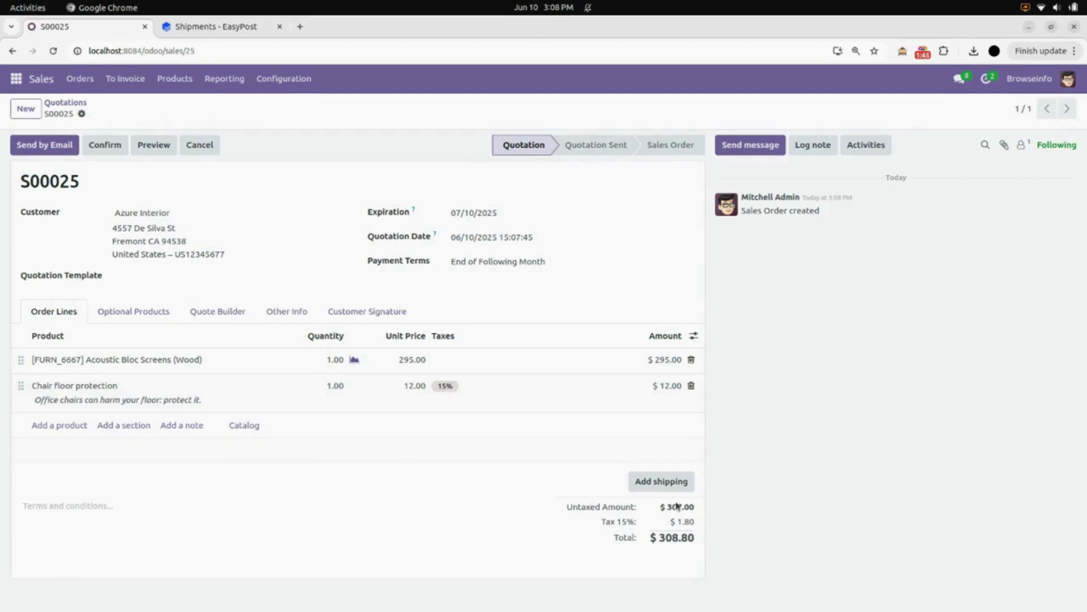
Step: Add EasyPost shipping with the USPS - Express service to the quotation, fetching its rate
left_click(673, 482)
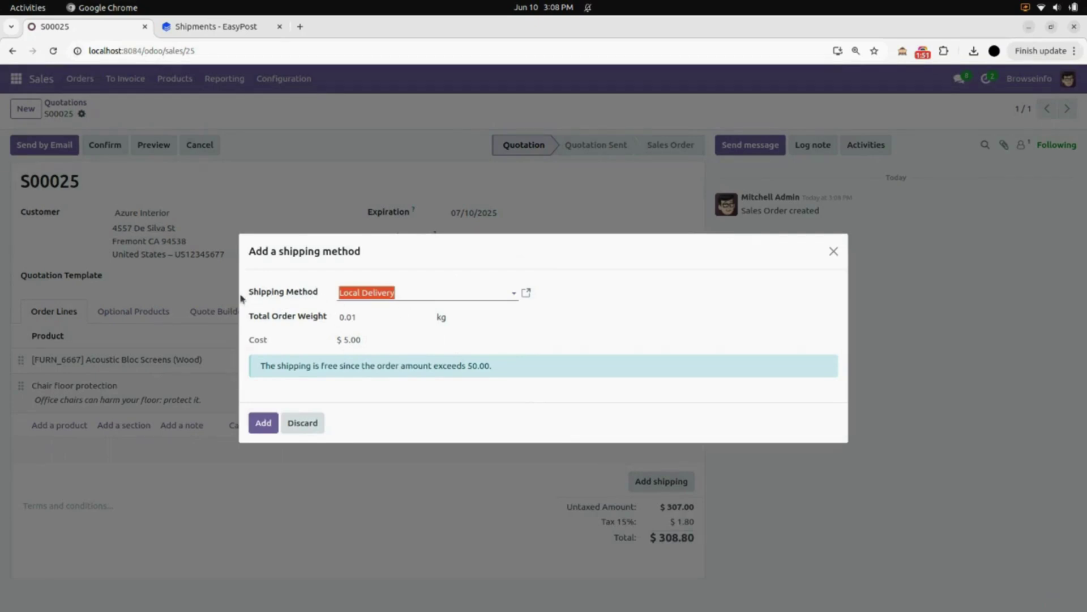
left_click(378, 297)
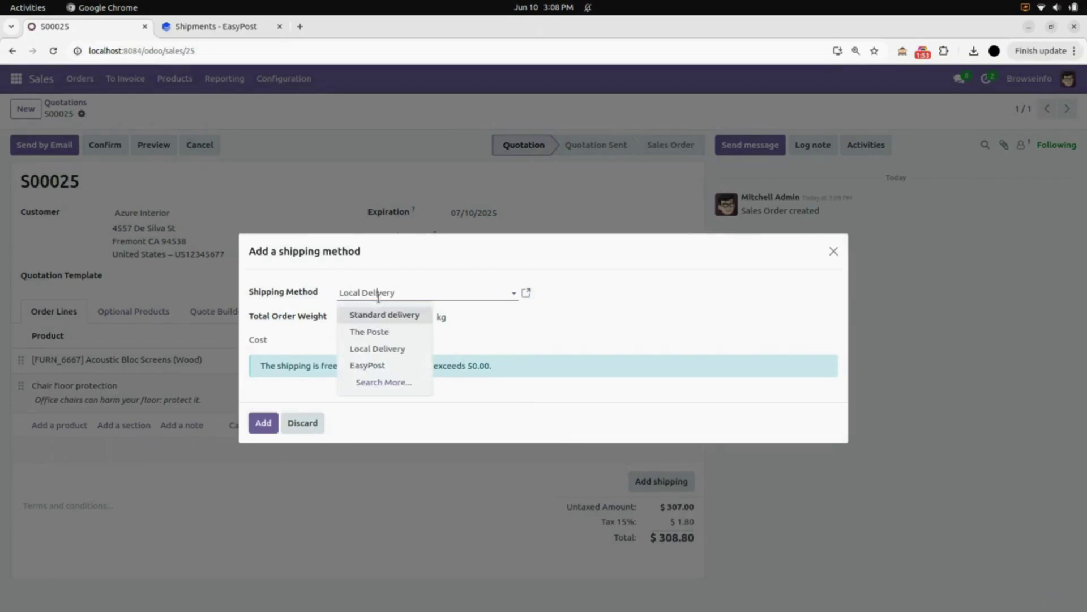
left_click(369, 365)
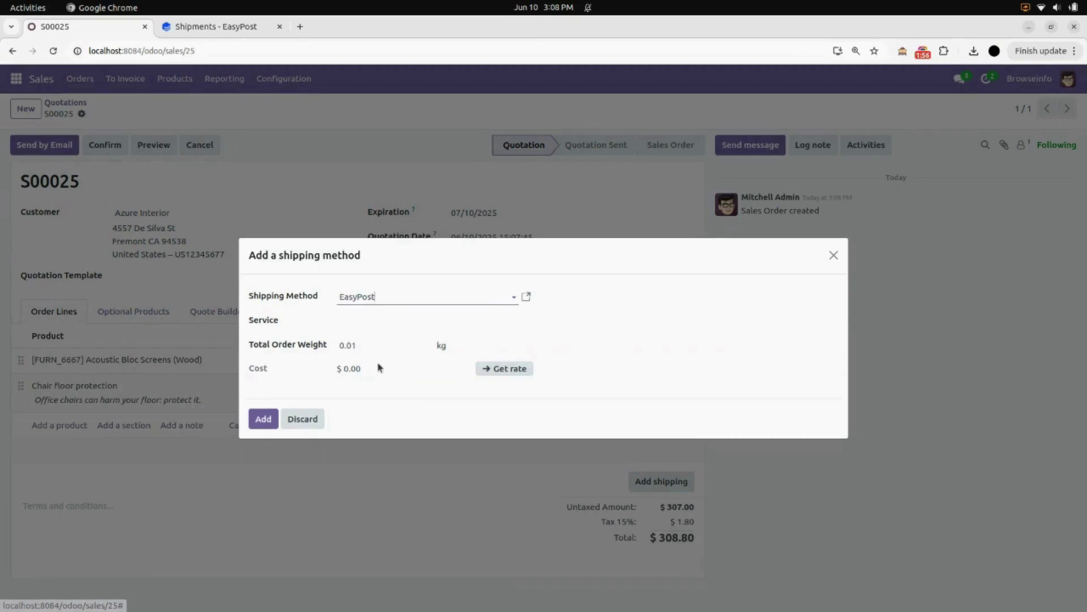
left_click(363, 327)
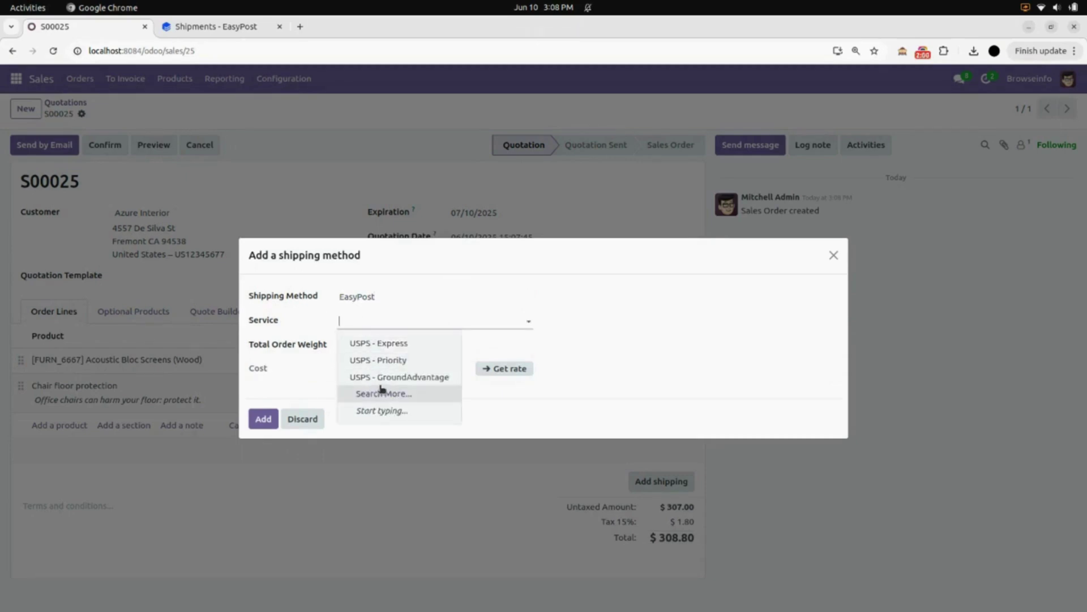
left_click(383, 342)
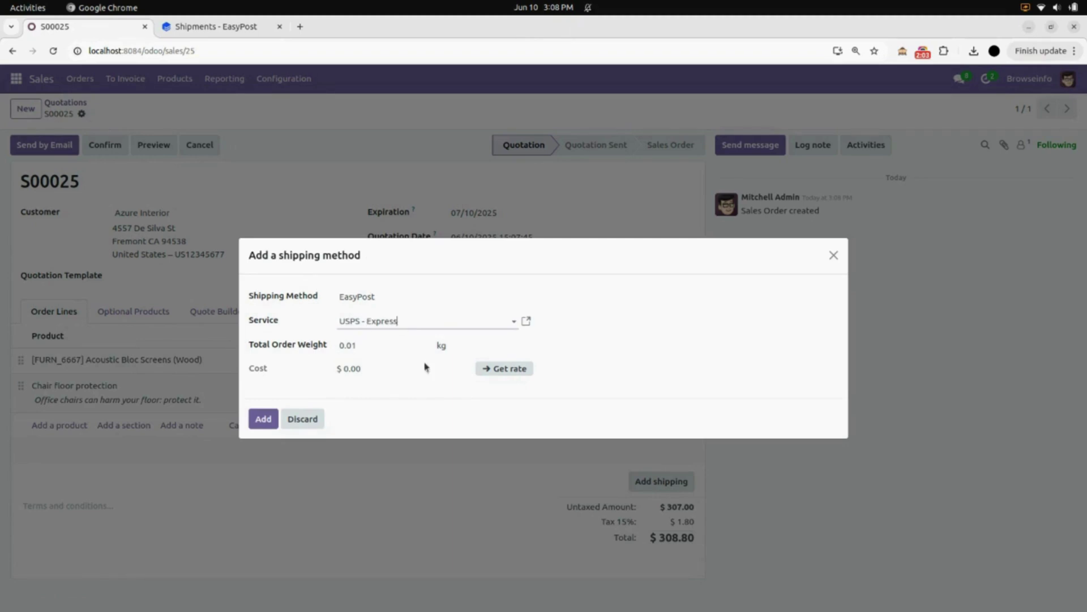
left_click(506, 372)
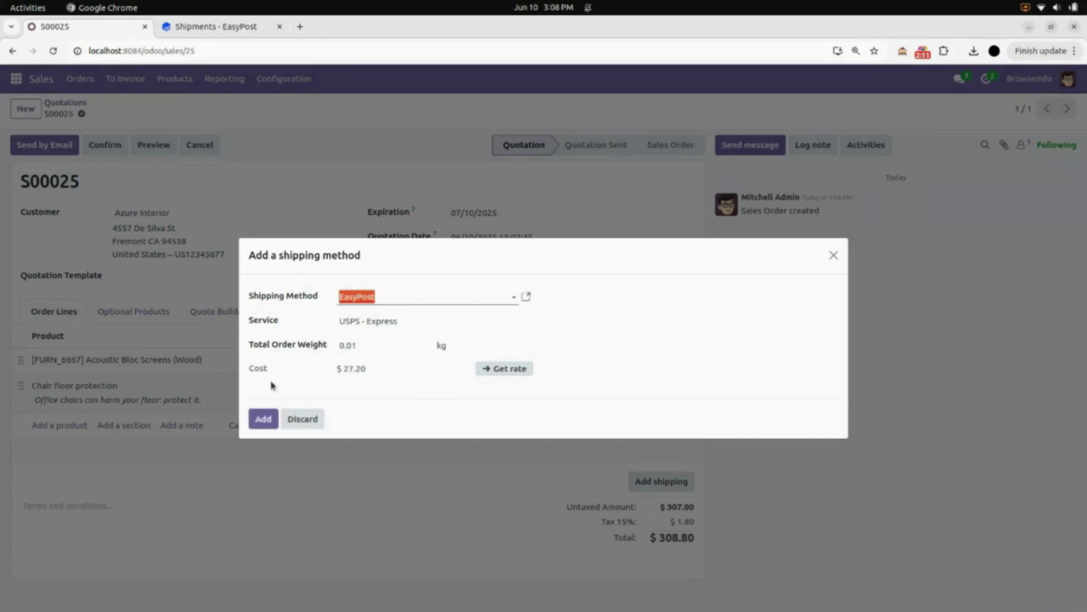
left_click(265, 418)
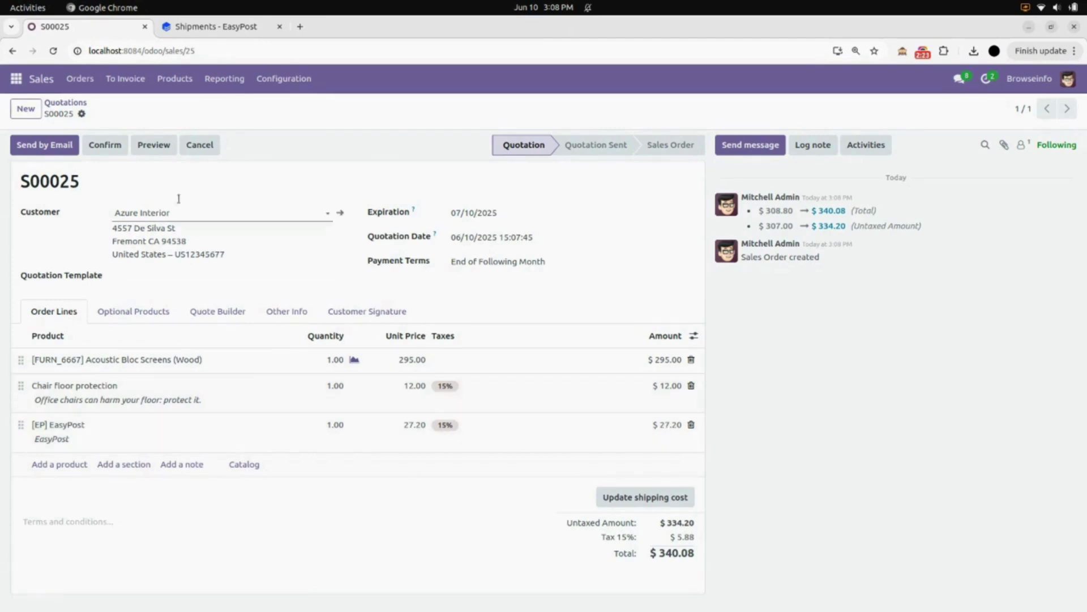
Step: Confirm the quotation and review the shipping information on its delivery order
left_click(121, 147)
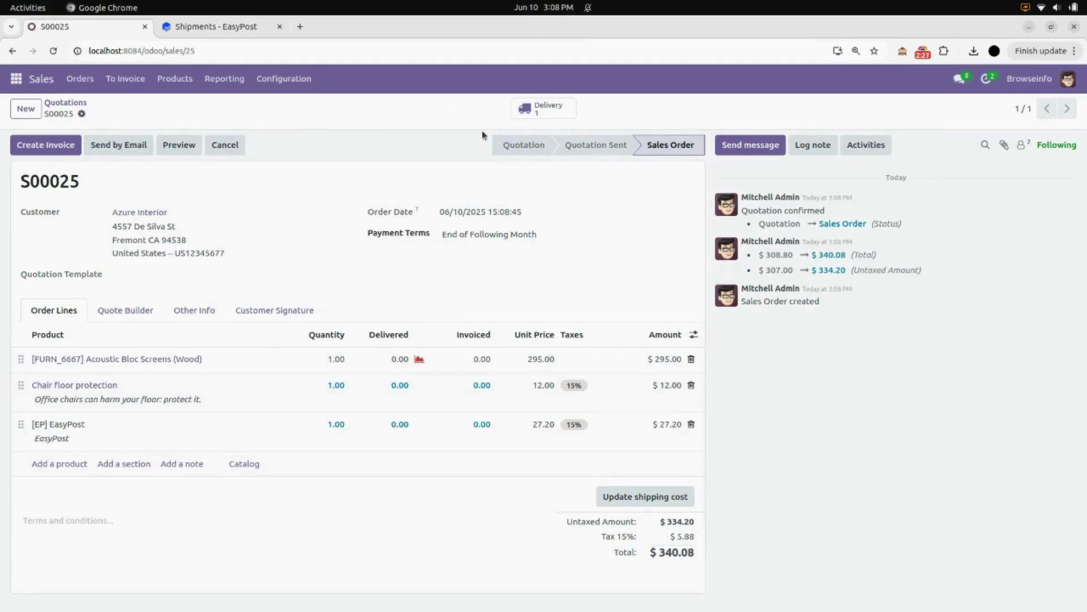
left_click(539, 116)
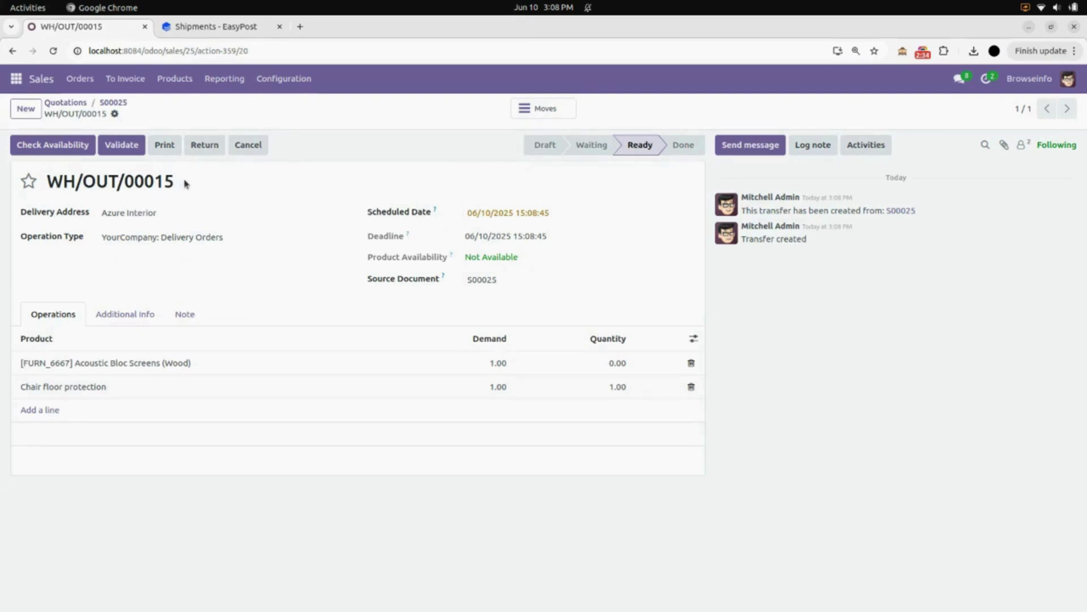
left_click(122, 314)
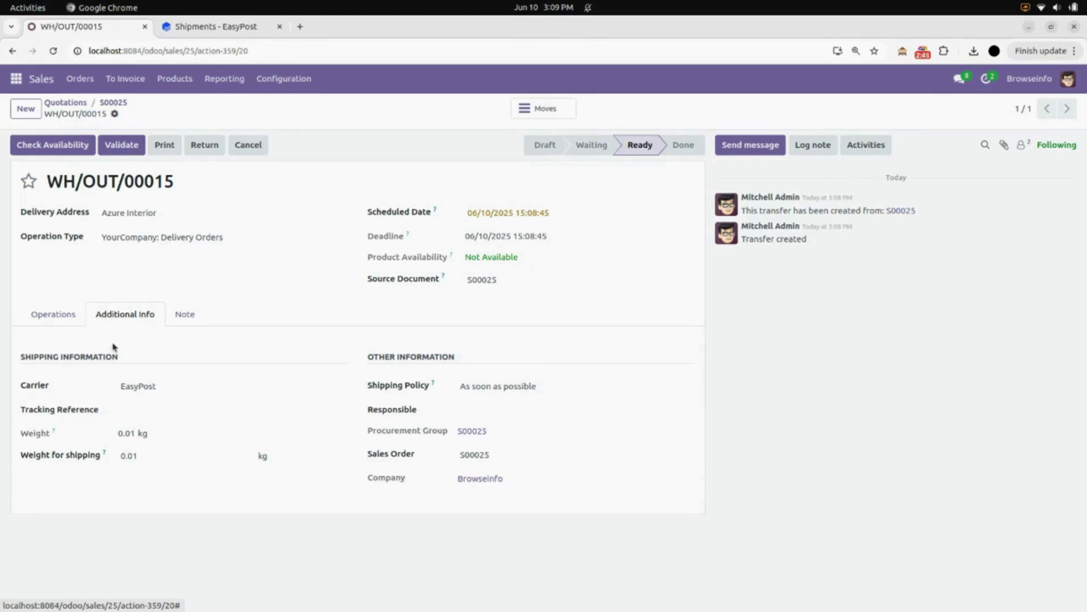
Step: Set the Acoustic Bloc Screens (Wood) quantity to 1, save, and validate the delivery order with SMS confirmation disabled
left_click(67, 322)
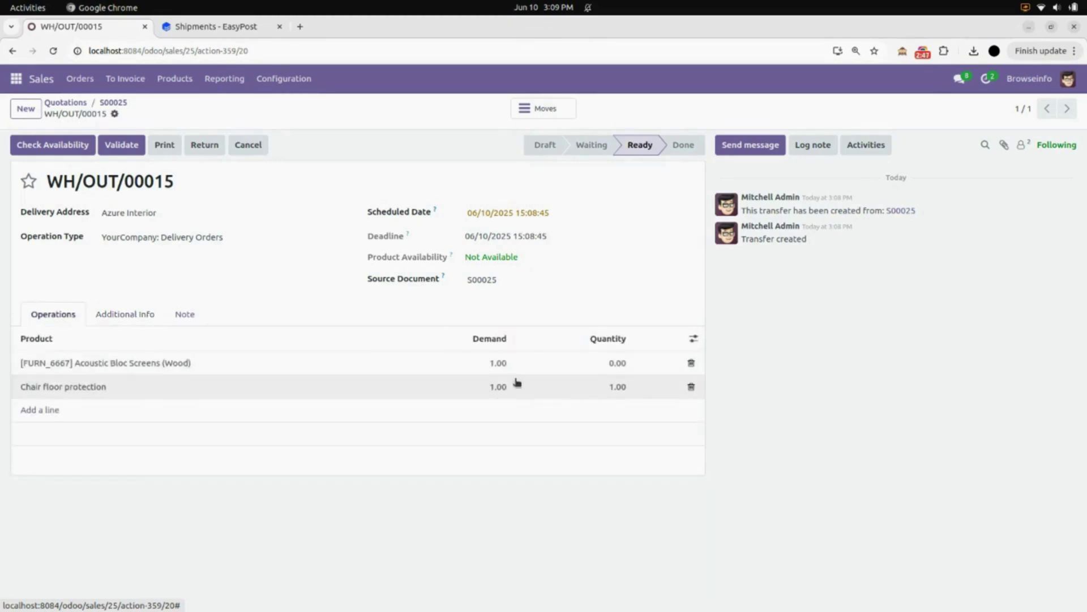
left_click(603, 362)
type("1")
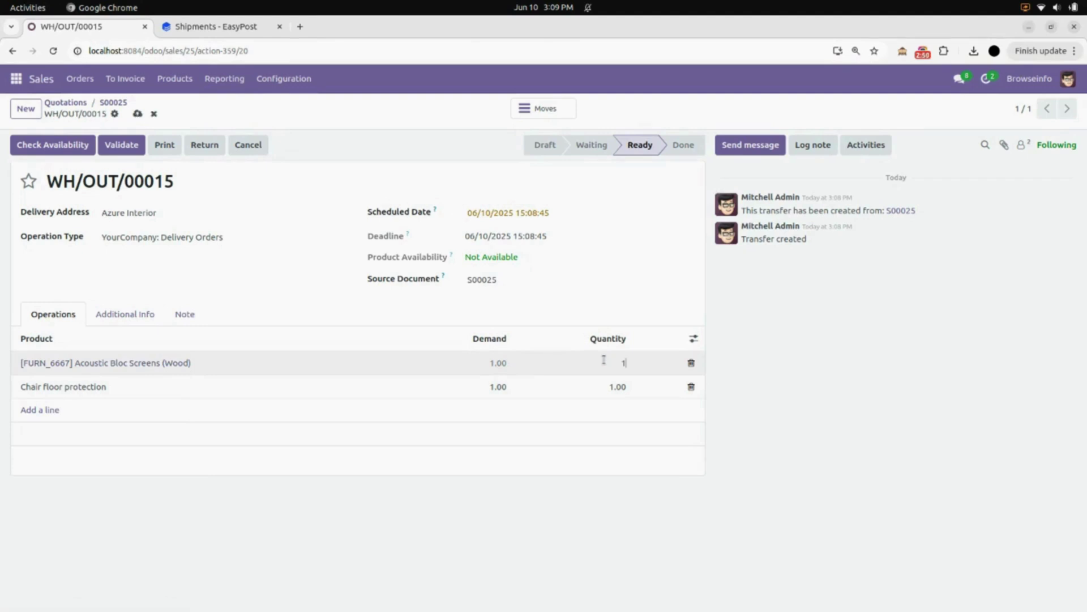
left_click(338, 246)
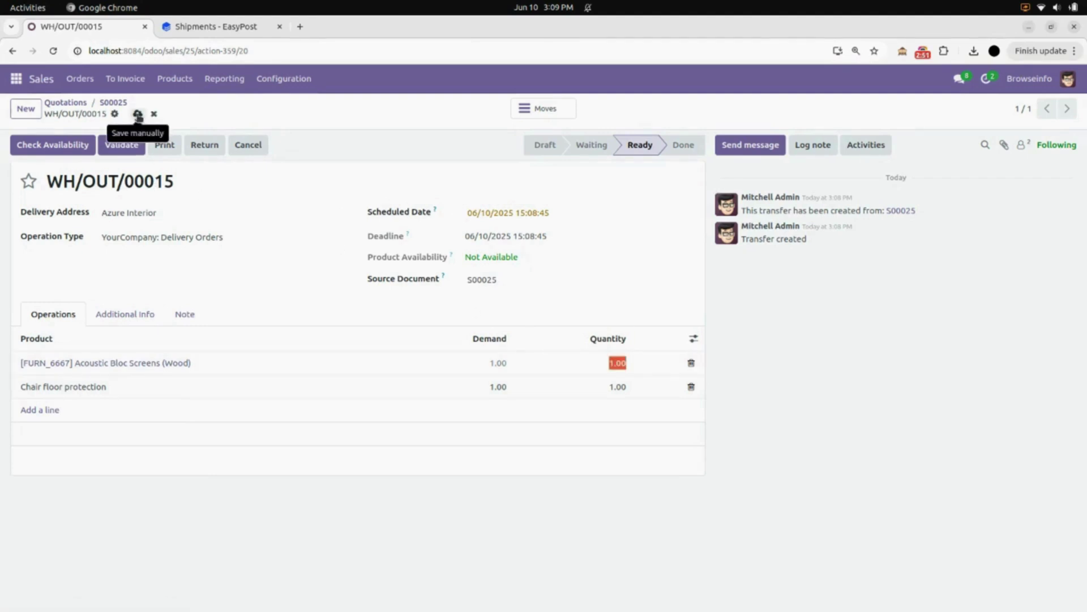
left_click(138, 113)
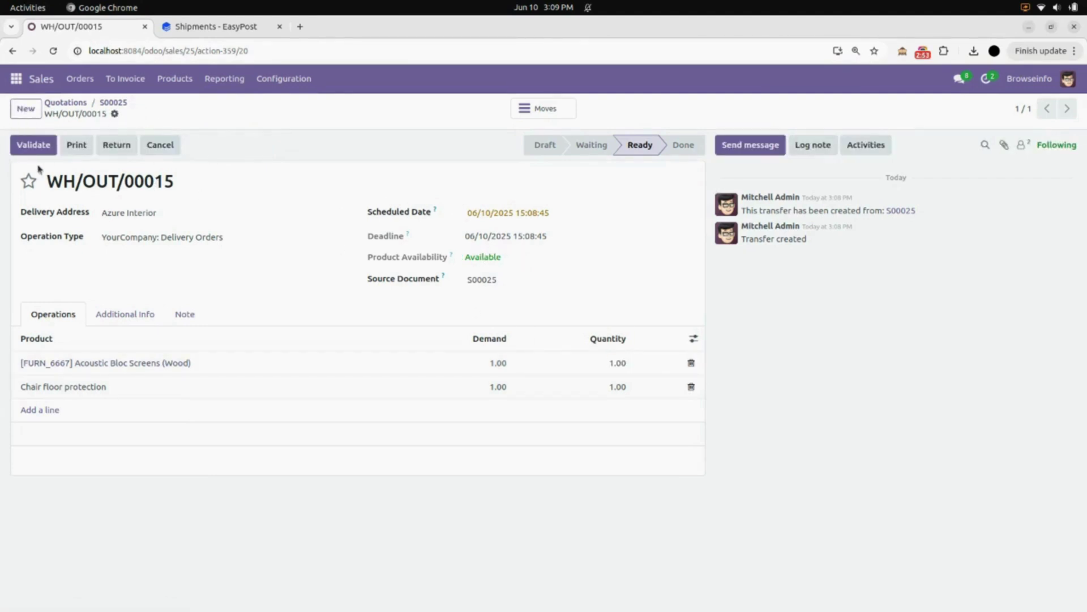
left_click(32, 148)
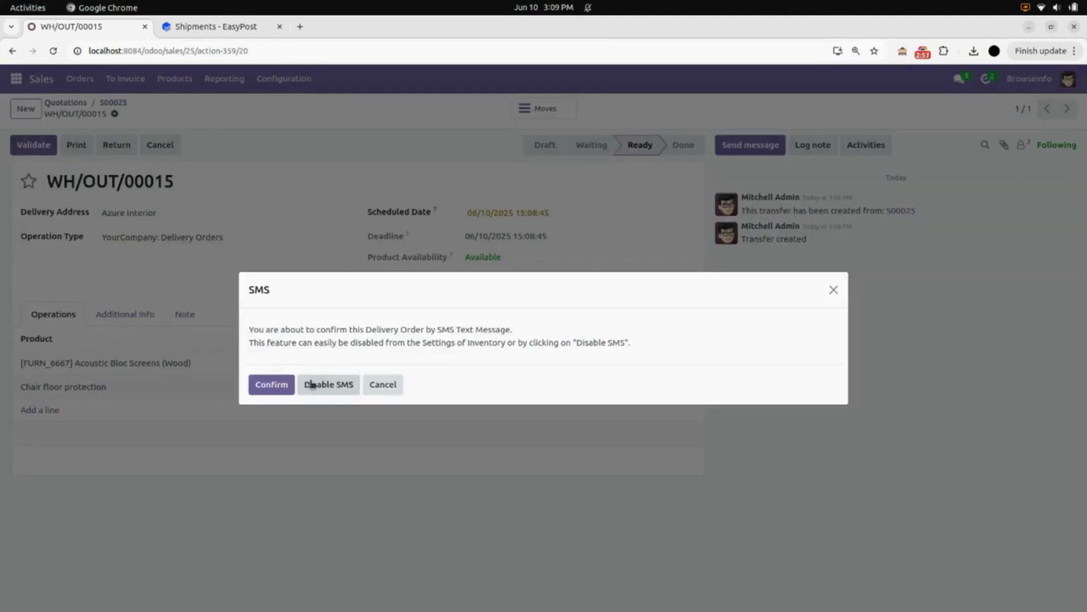
left_click(309, 384)
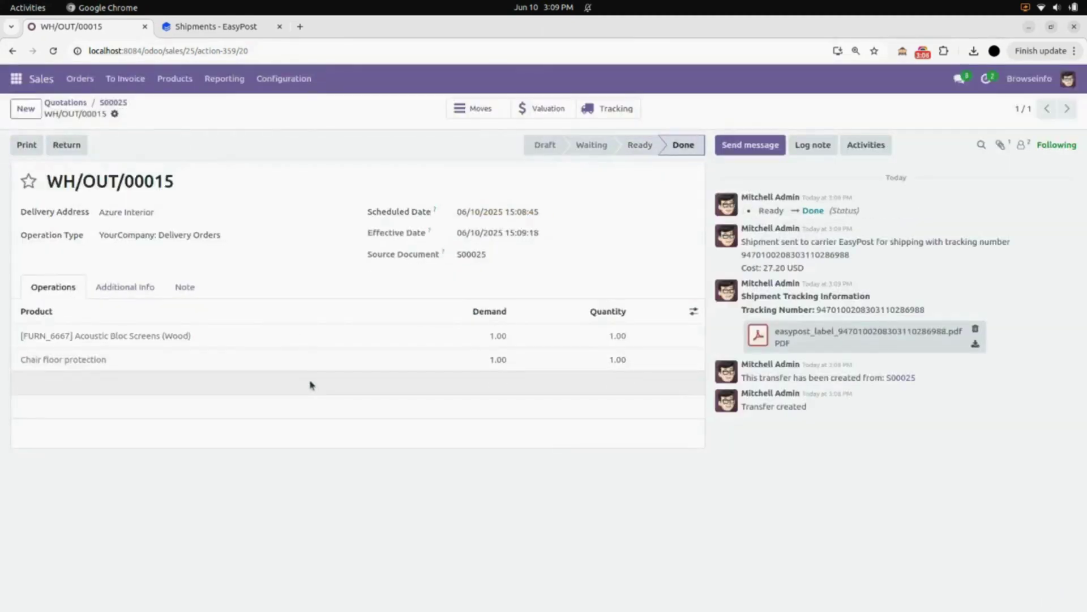
Step: Check the delivery's tracking reference and view the attached EasyPost shipping label PDF
left_click(128, 294)
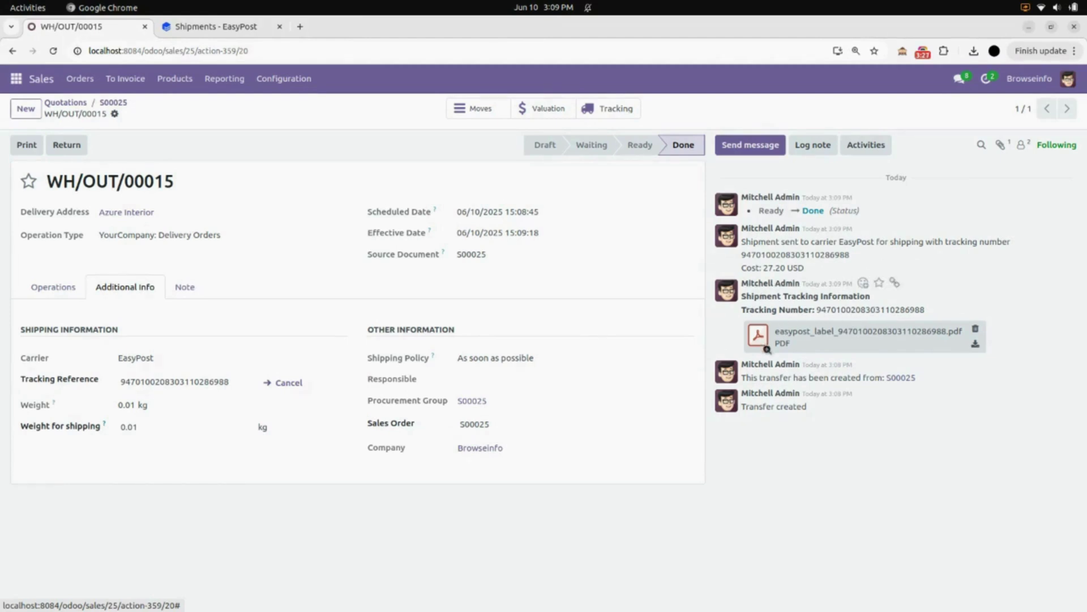
left_click(831, 342)
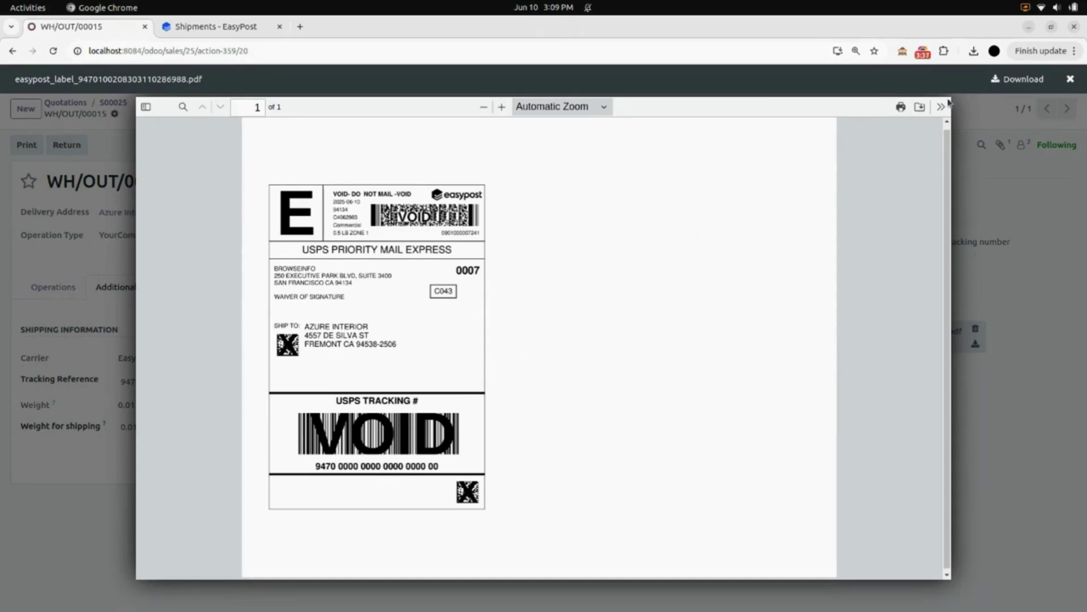
left_click(1069, 79)
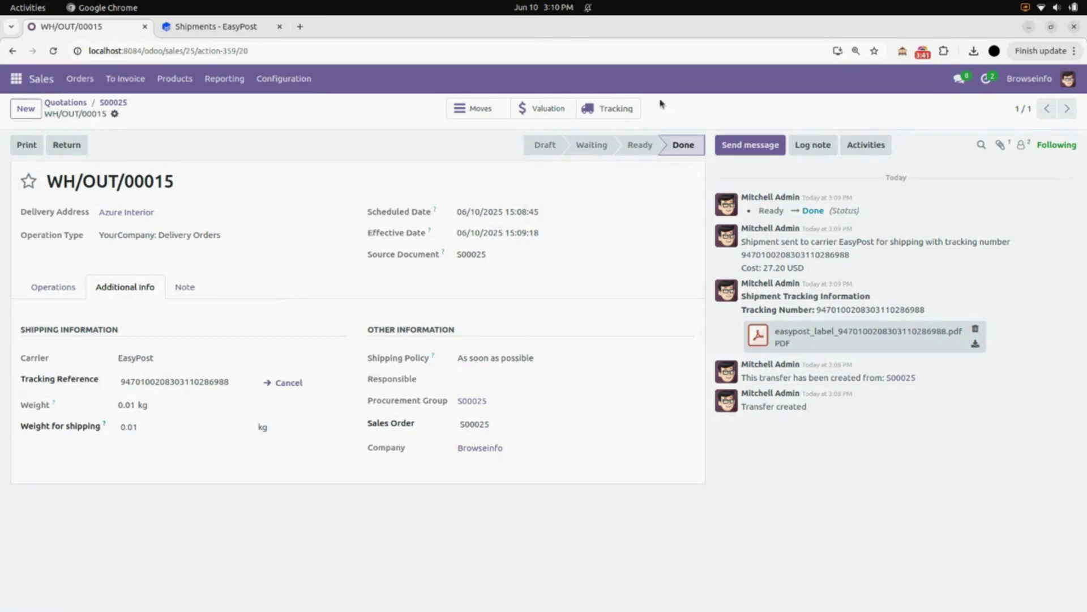
Step: View the delivery's EasyPost tracking page and review the Test environment shipments in the EasyPost dashboard
left_click(611, 109)
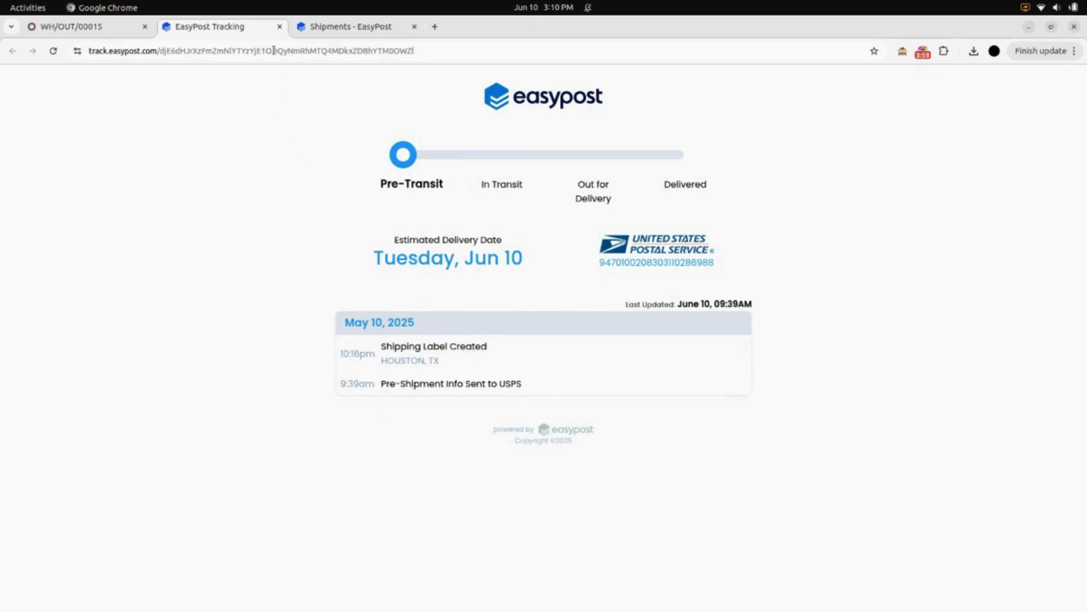
left_click(279, 27)
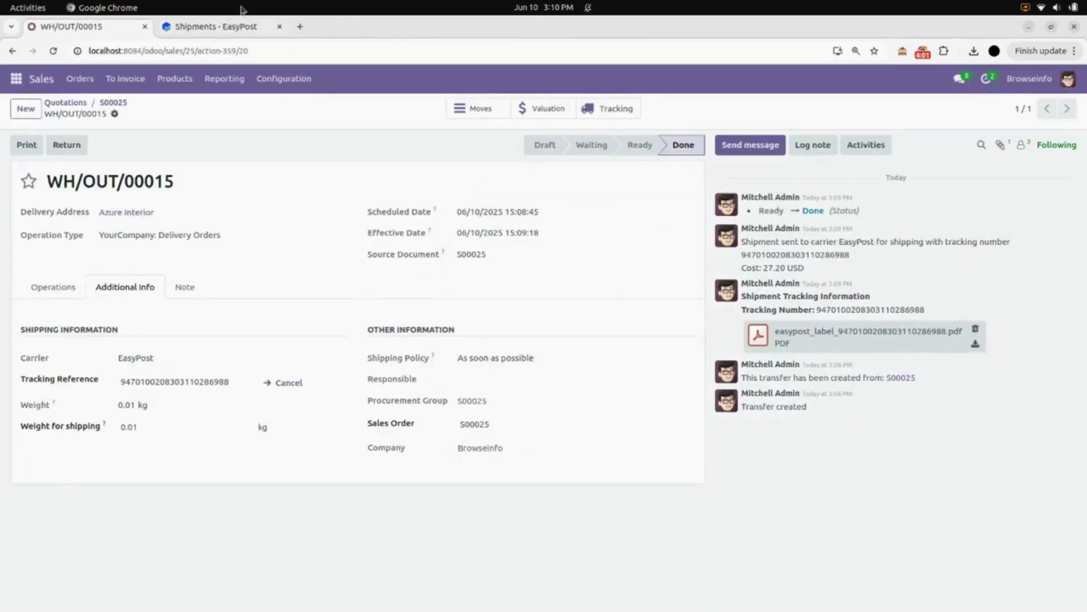
left_click(210, 36)
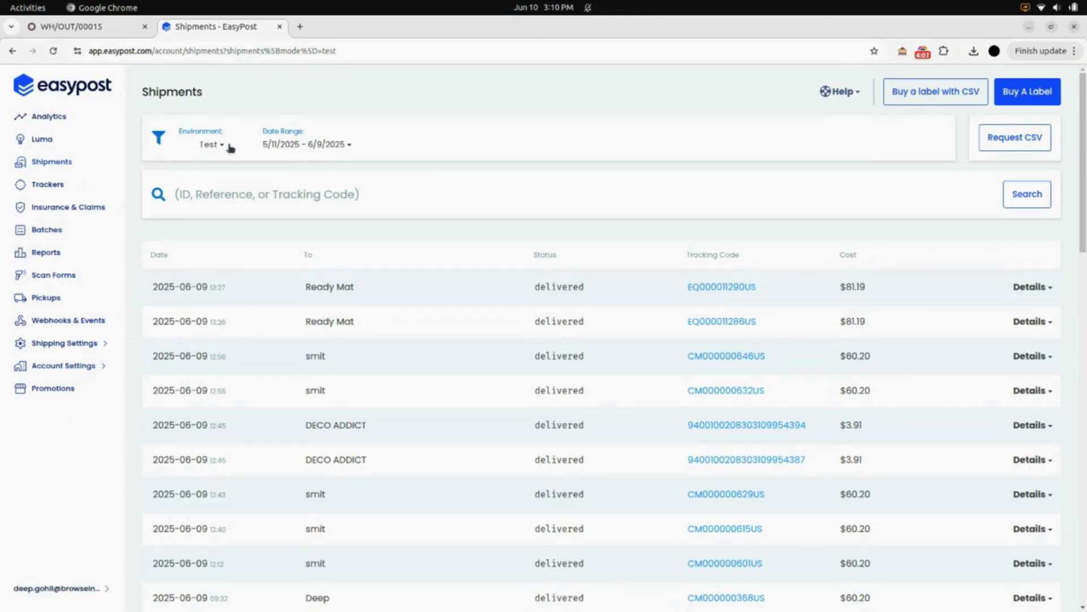
key("ctrl+r")
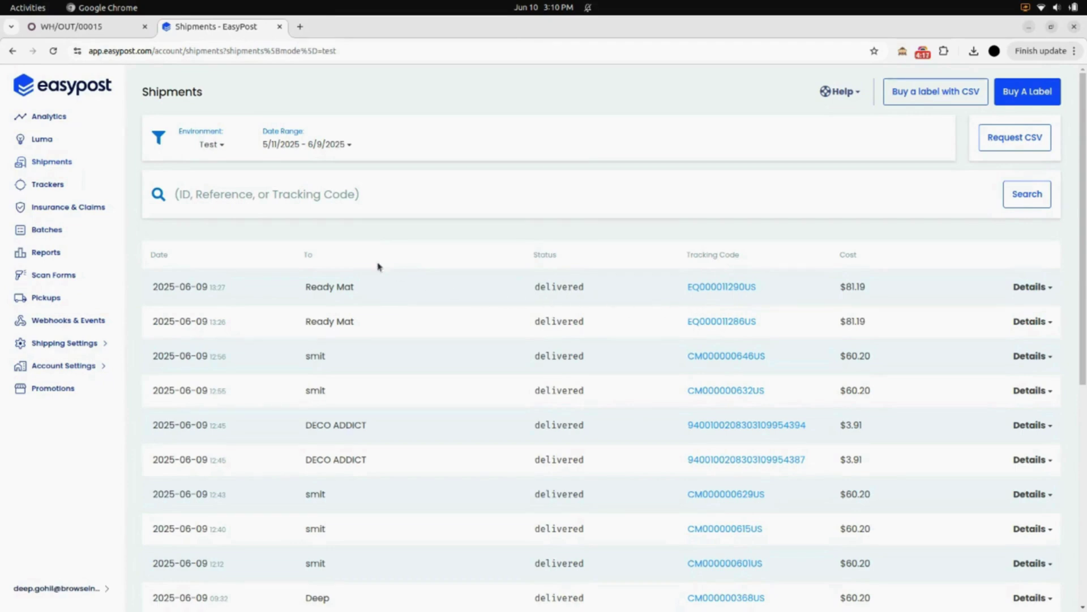
left_click(208, 145)
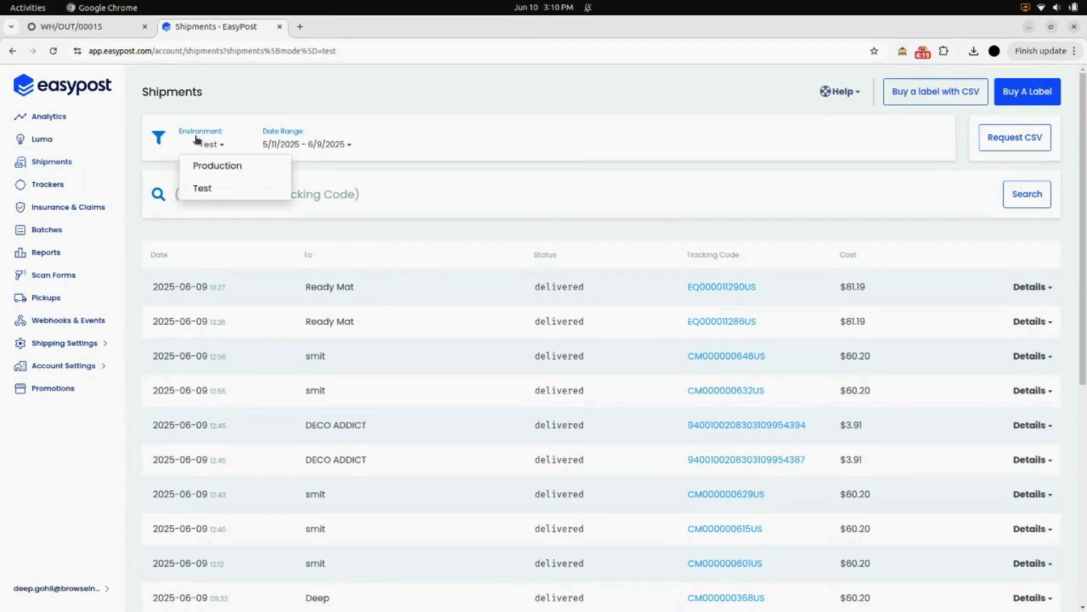
left_click(225, 189)
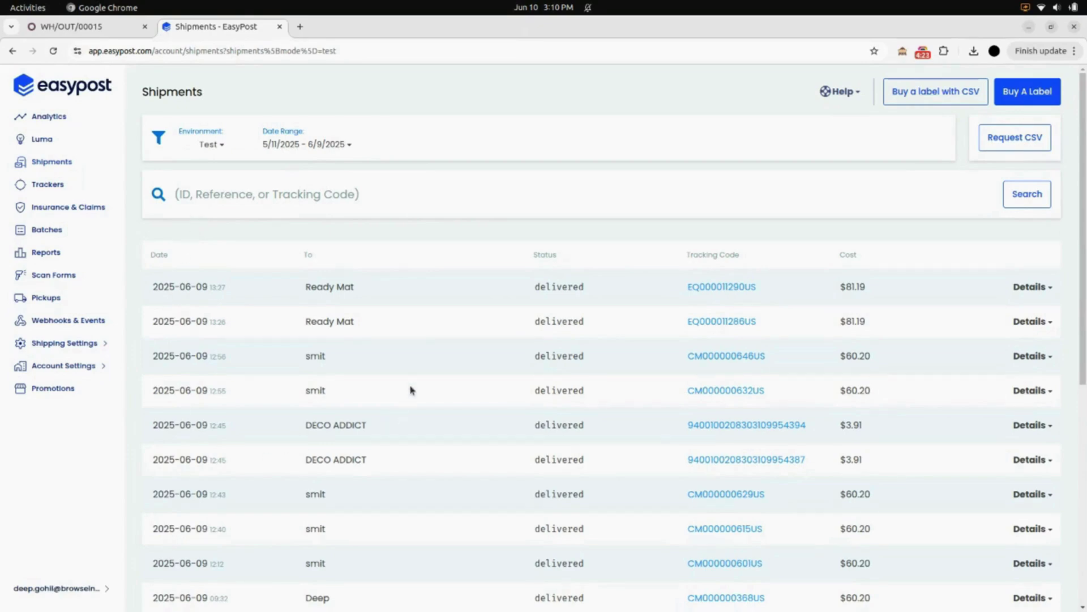
scroll(391, 456, "down", 5)
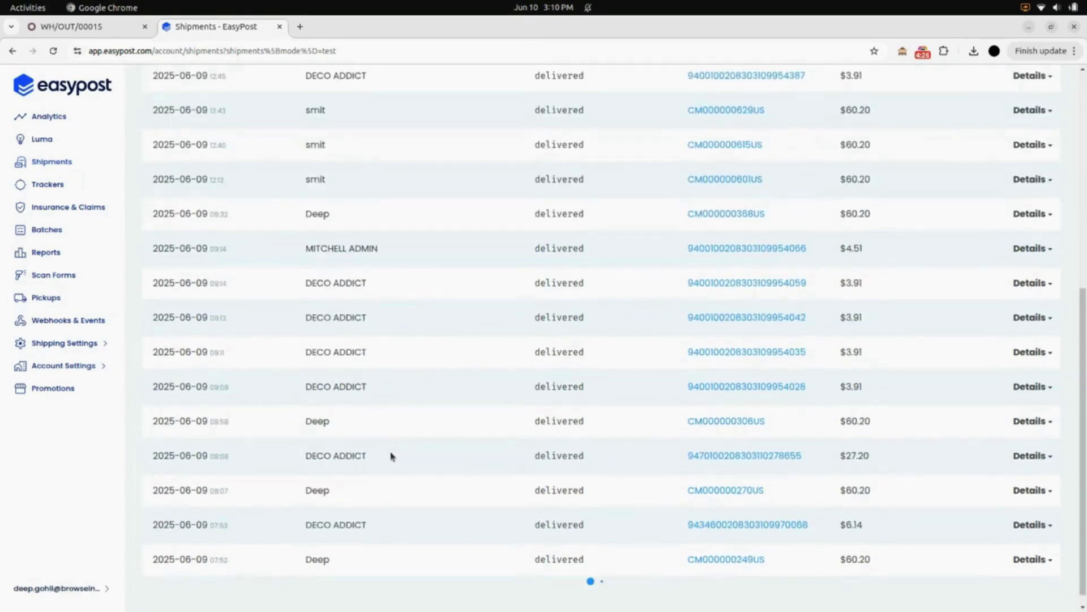
scroll(390, 456, "up", 5)
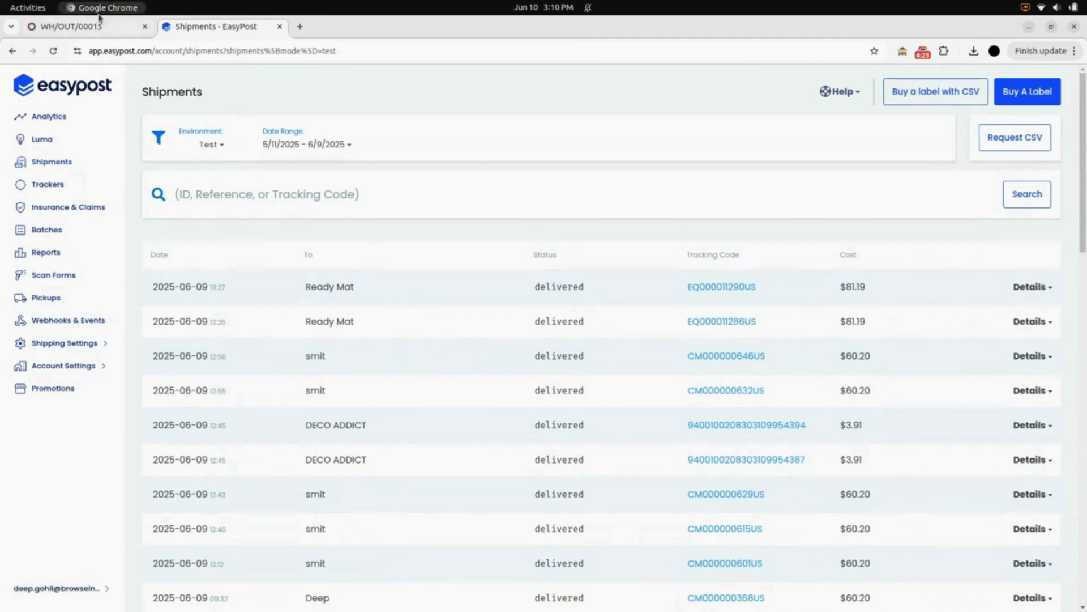
Step: Return to the Odoo delivery order and cancel its EasyPost shipment, accepting the confirmation
left_click(85, 27)
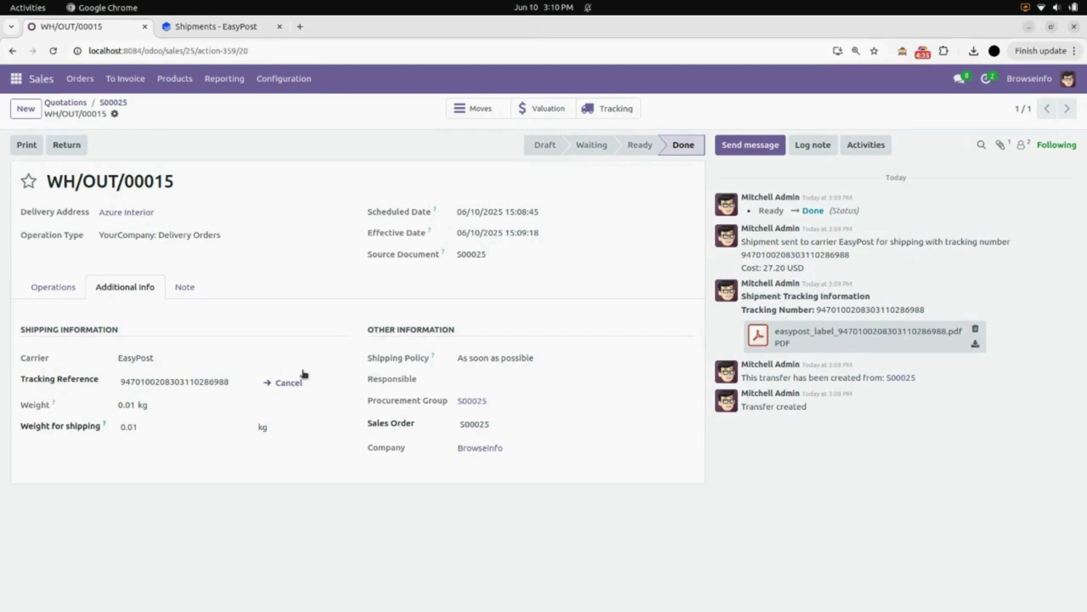
left_click(289, 383)
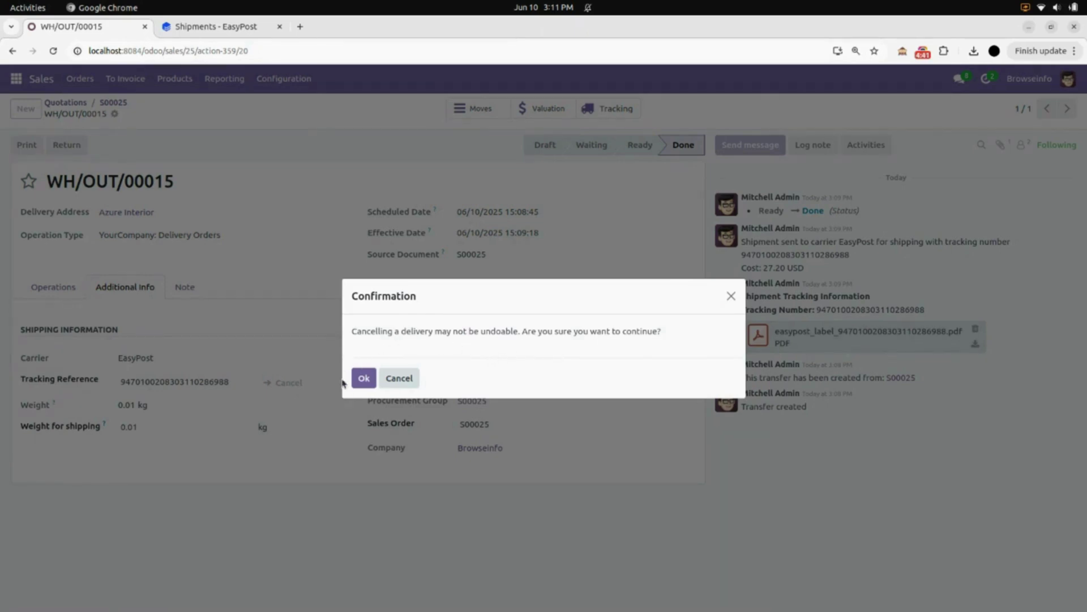
left_click(364, 378)
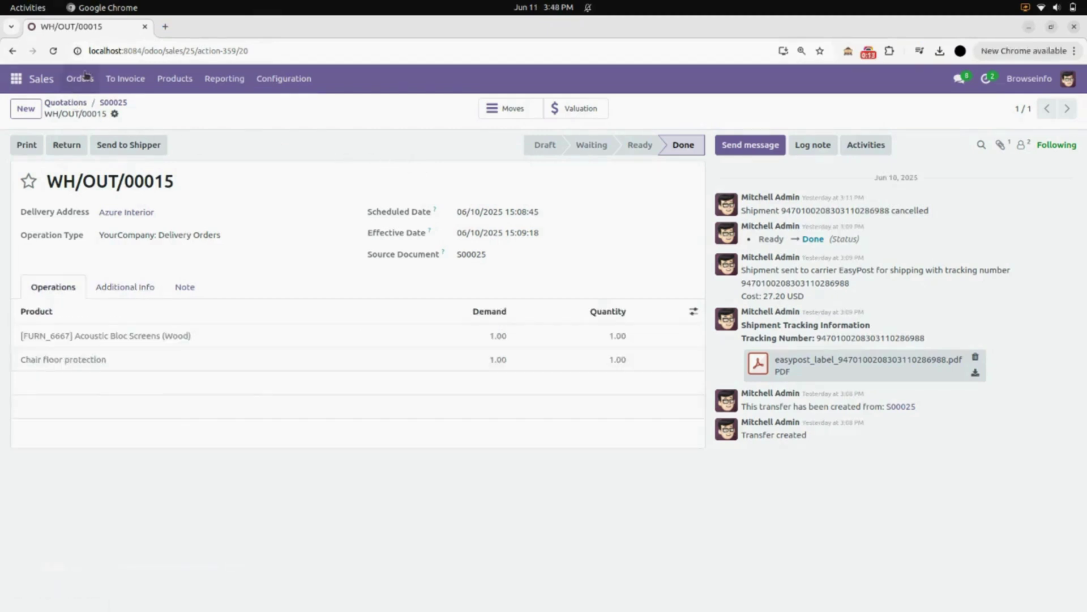
Step: Create a new sales quotation for the customer Ready Mat
left_click(80, 78)
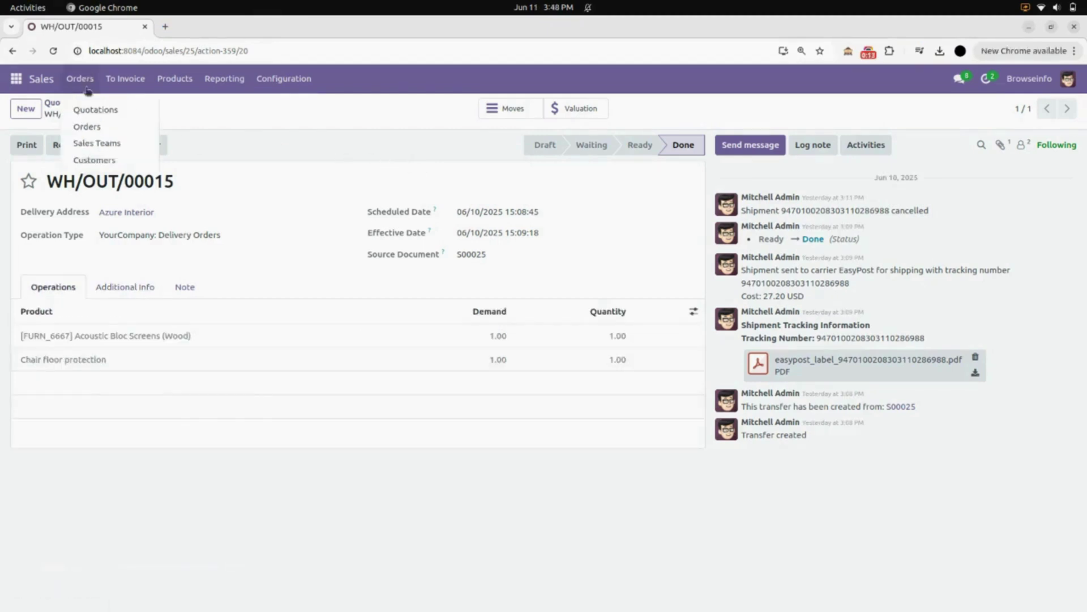
left_click(102, 115)
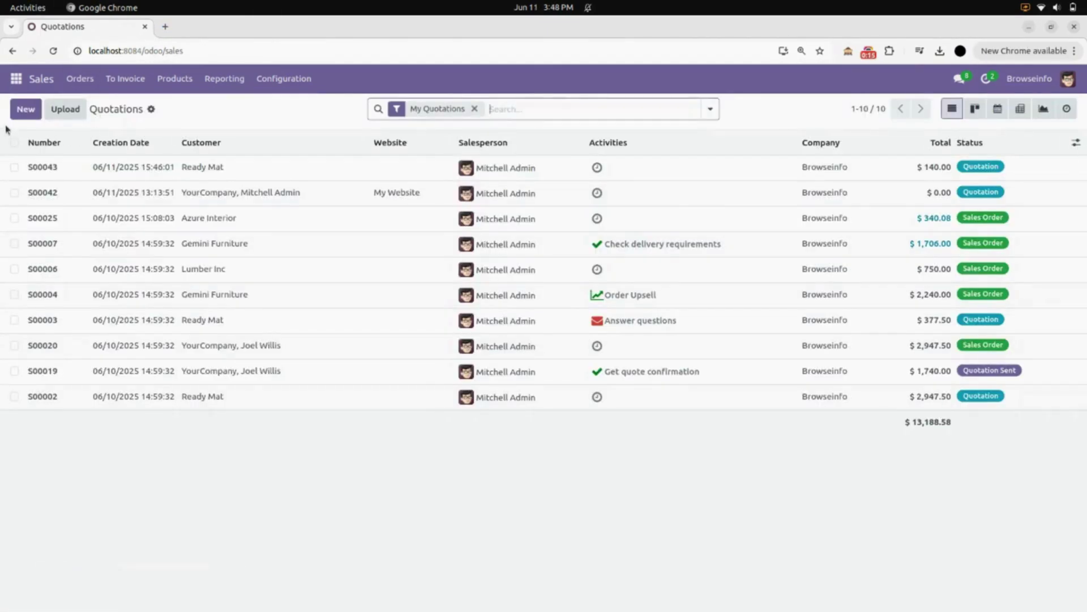
left_click(27, 110)
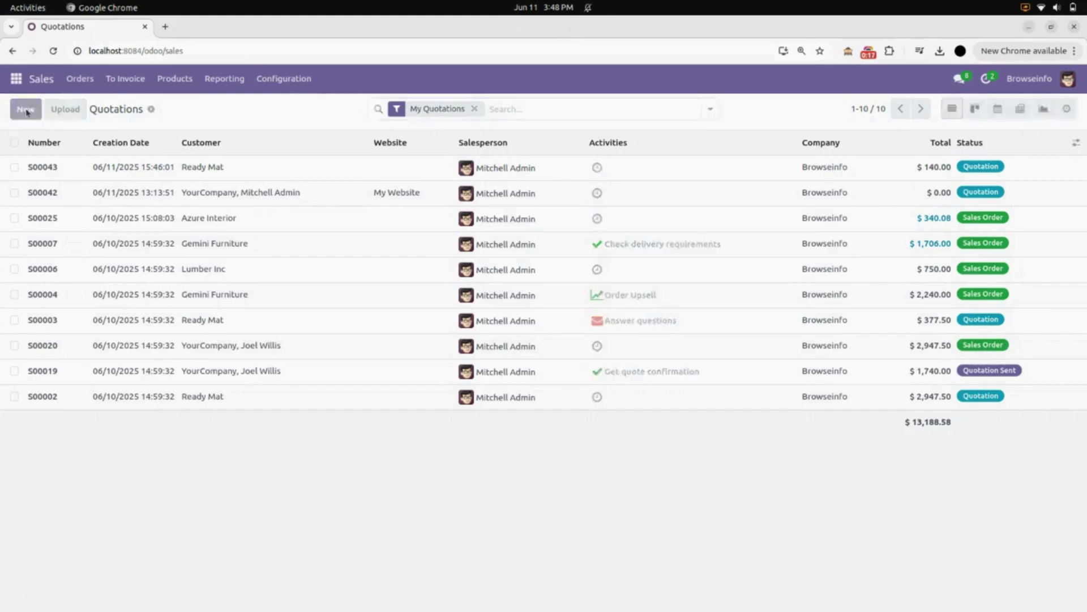
left_click(143, 214)
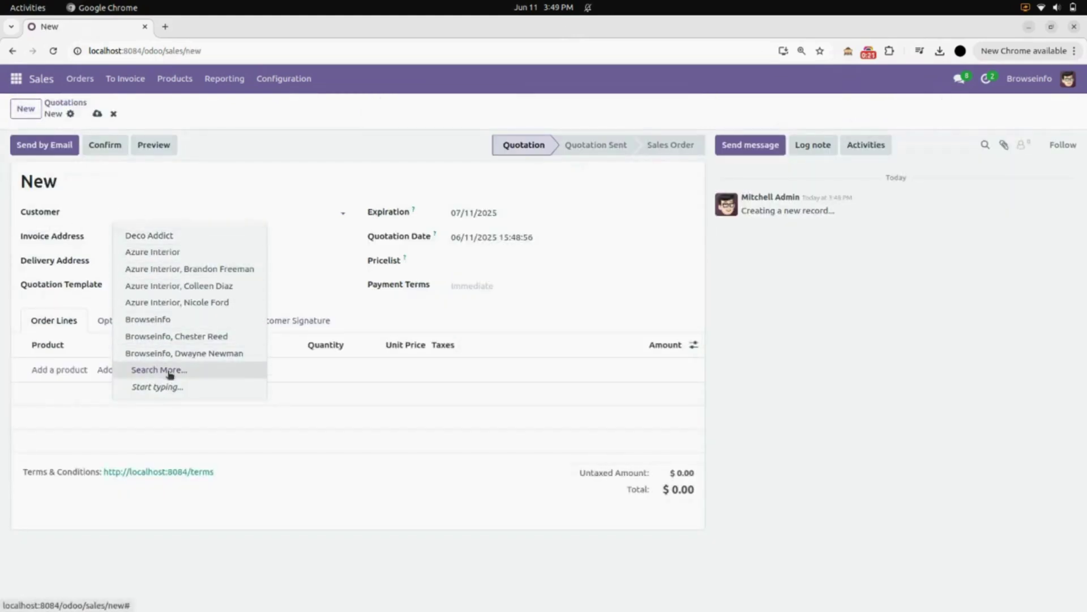
left_click(164, 370)
scroll(360, 372, "down", 3)
scroll(360, 373, "down", 2)
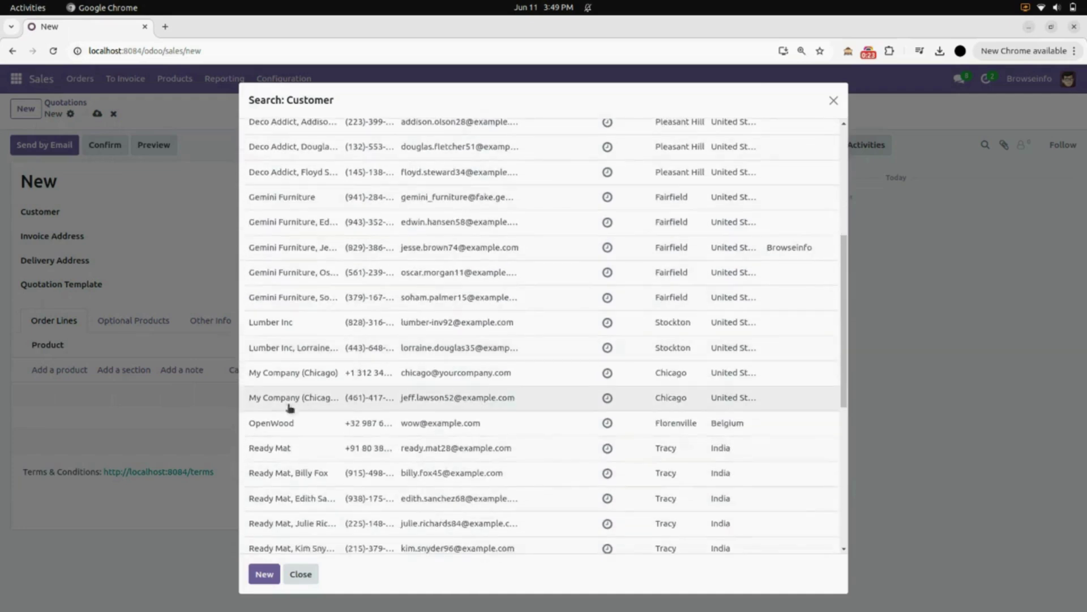
left_click(274, 447)
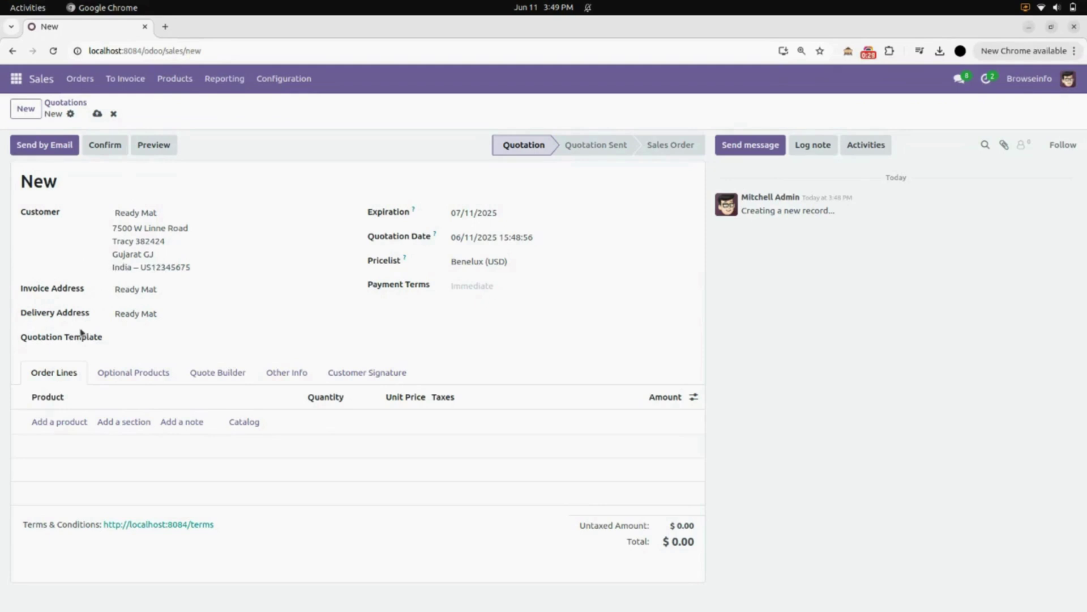
Step: Add the product Conference Chair (Steel) with quantity 1 to the quotation's order lines
left_click(59, 421)
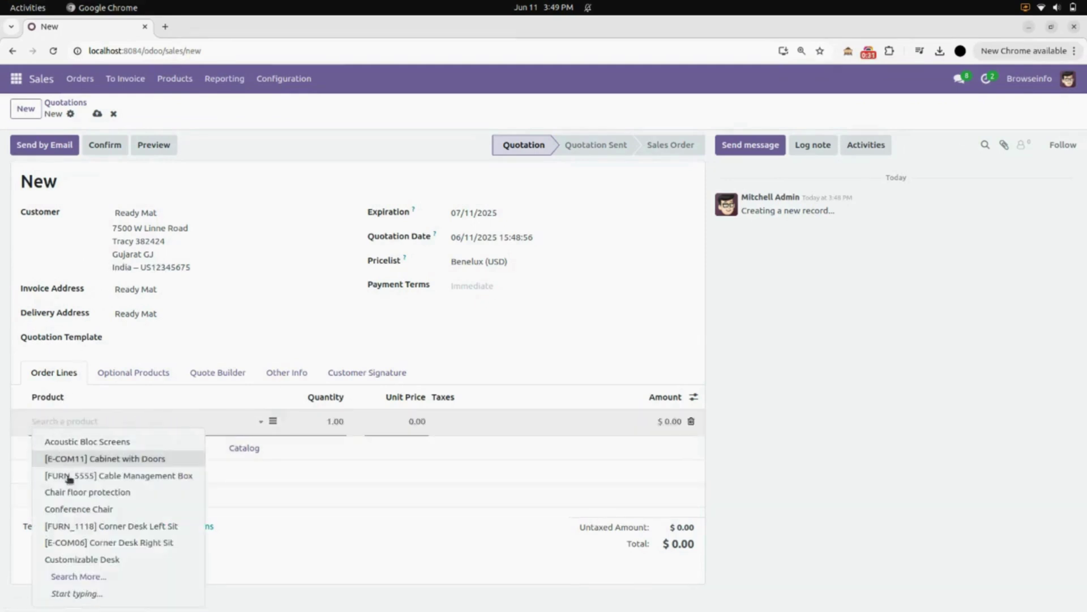
left_click(82, 509)
left_click(271, 496)
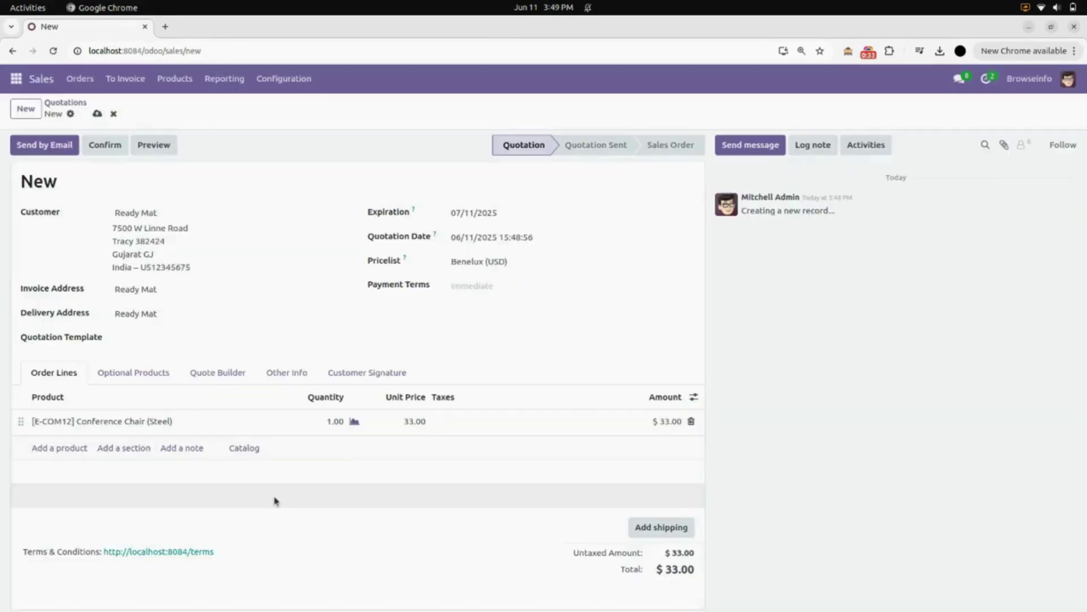
Step: Add EasyPost shipping with the USPS - PriorityMailInternational service to the quotation, fetching its rate
left_click(656, 535)
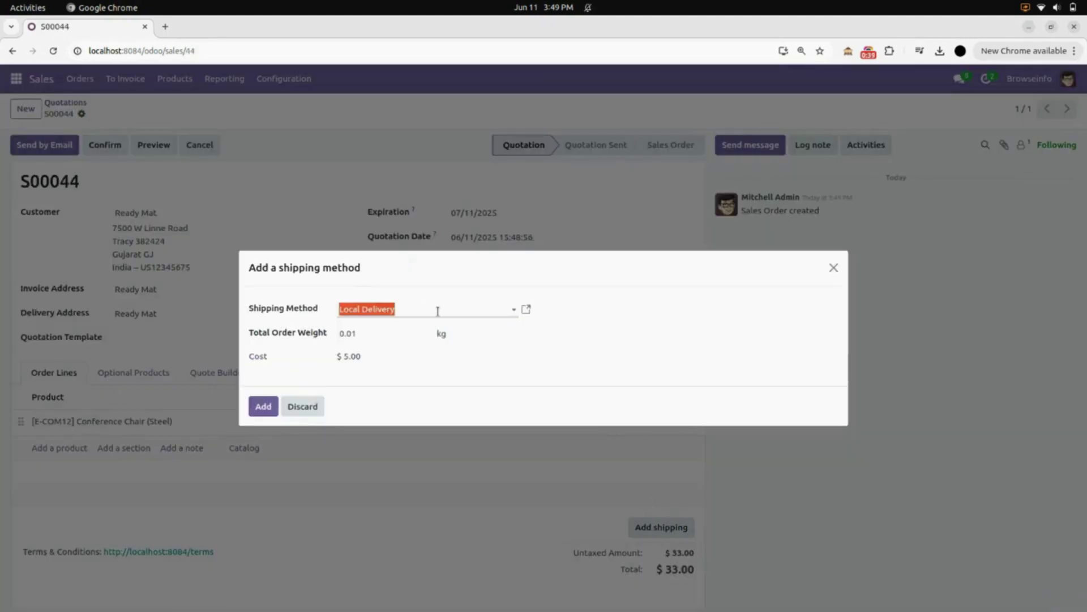
left_click(438, 311)
left_click(396, 381)
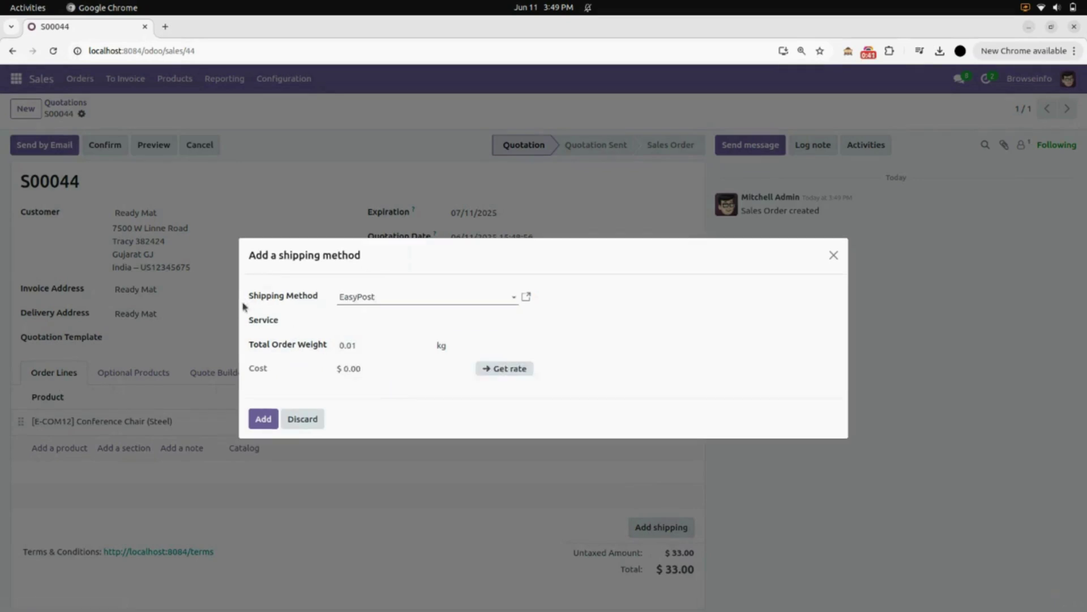
left_click(379, 320)
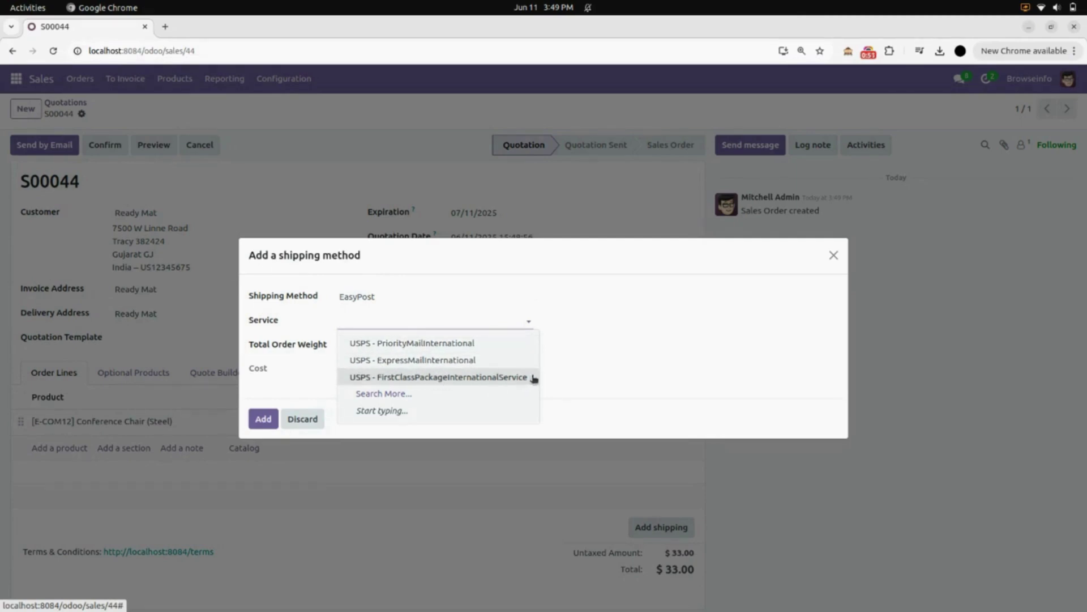
left_click(513, 347)
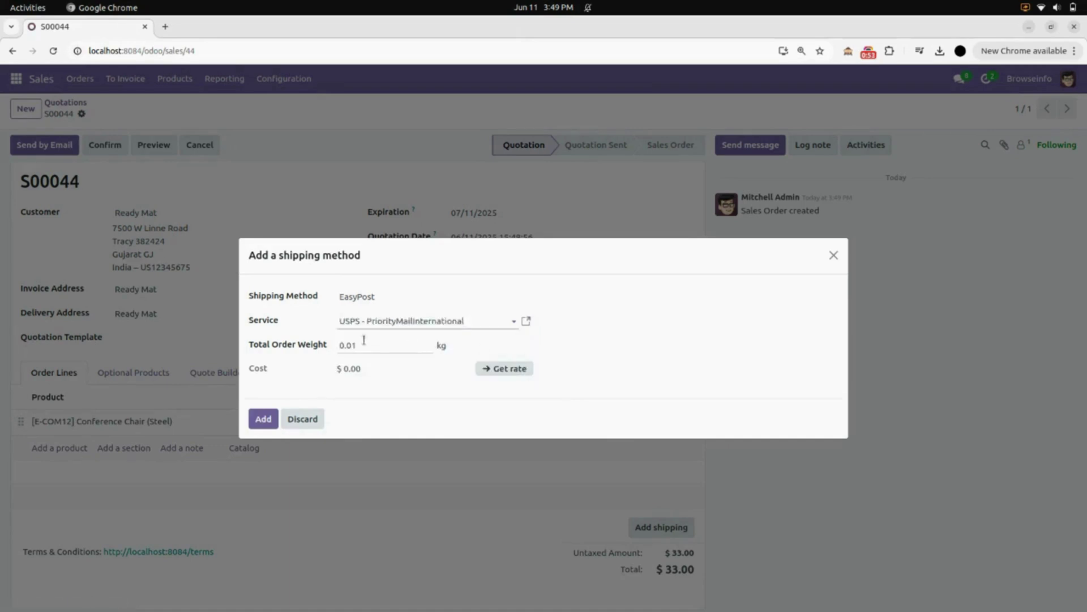
left_click(505, 368)
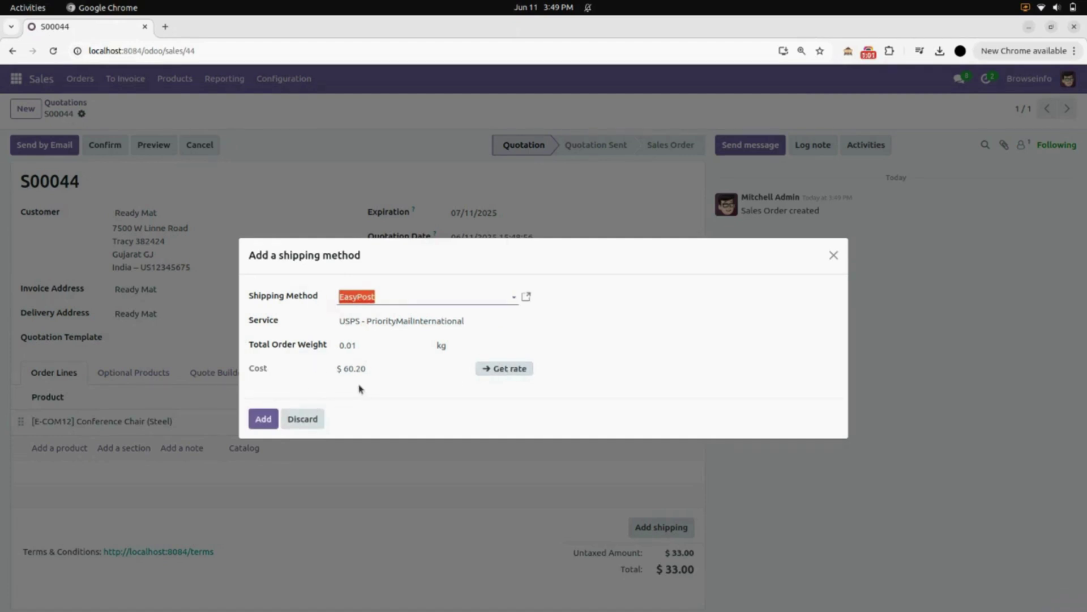
left_click(263, 418)
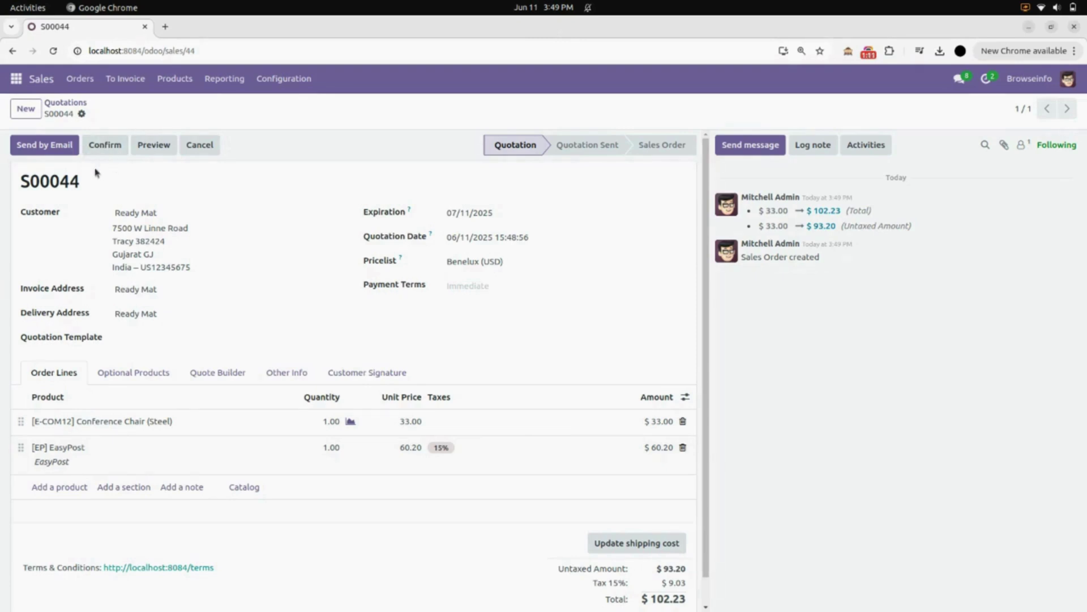
Step: Add one Customizable Desk (Steel, White) to the cart in the website shop and go to the order overview
left_click(16, 78)
left_click(38, 177)
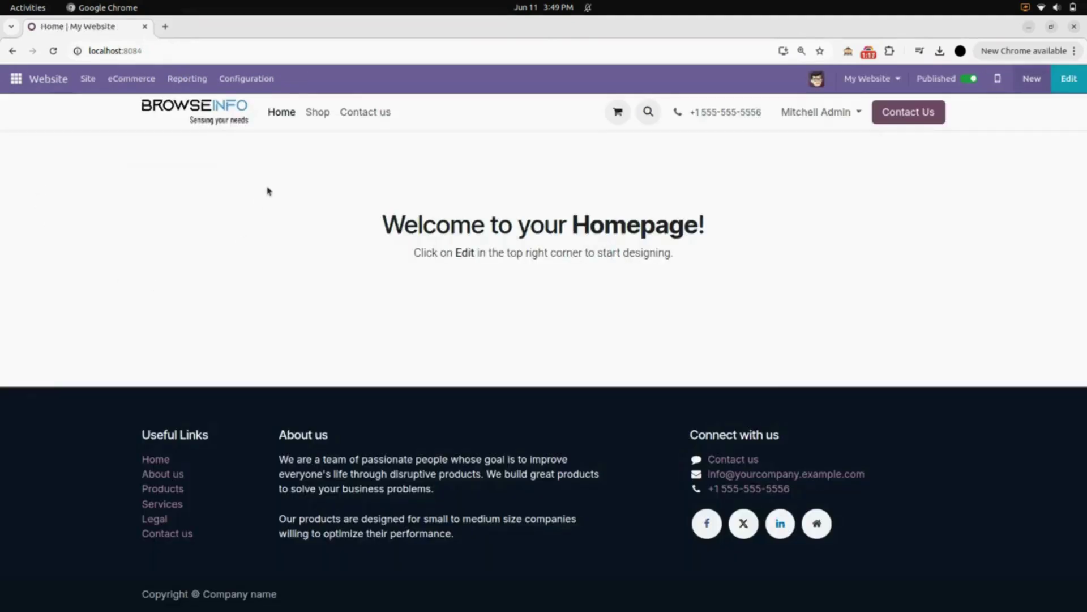
left_click(317, 116)
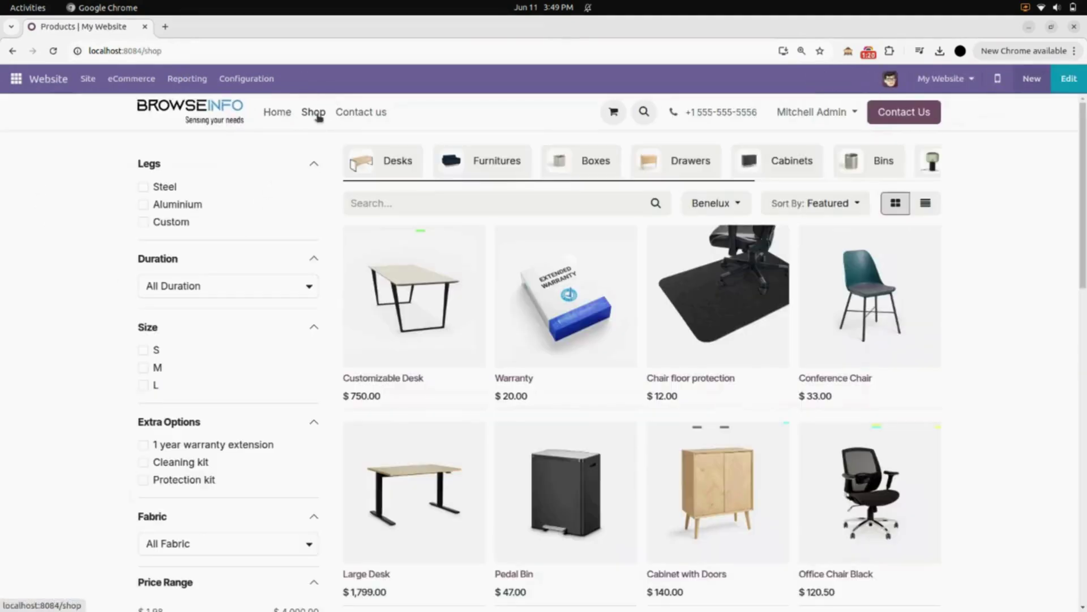
left_click(369, 301)
left_click(674, 392)
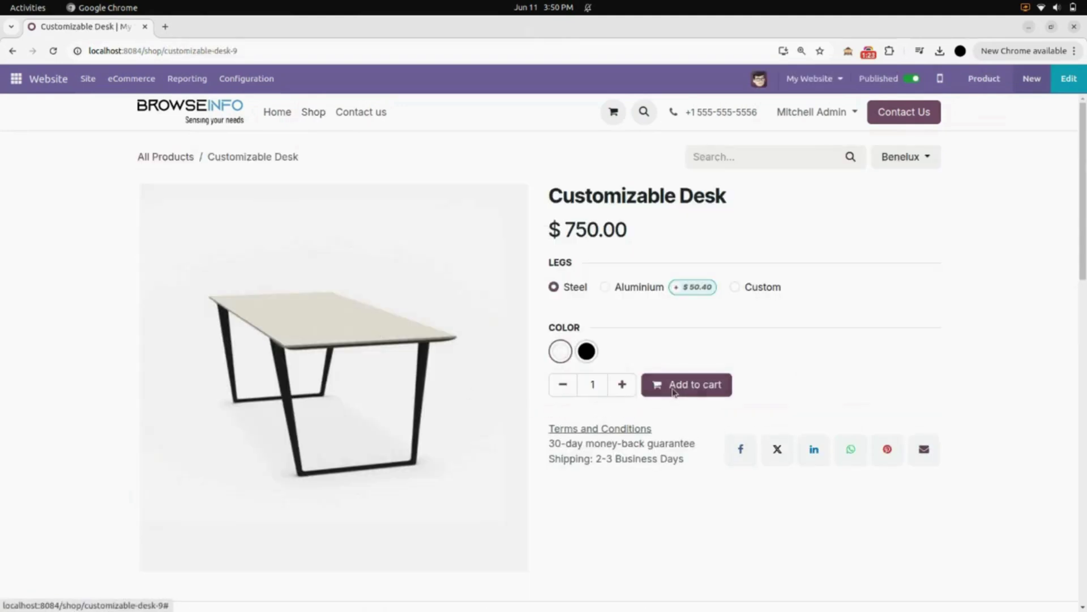
left_click(387, 569)
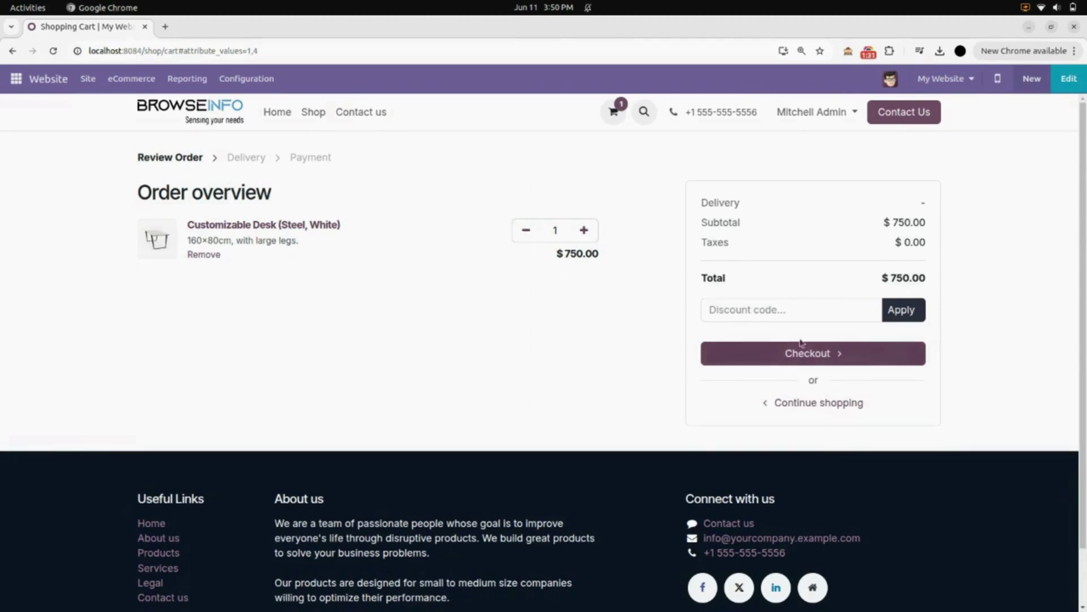
Step: Check out the cart with EasyPost as delivery method and pay by Wire Transfer
left_click(818, 358)
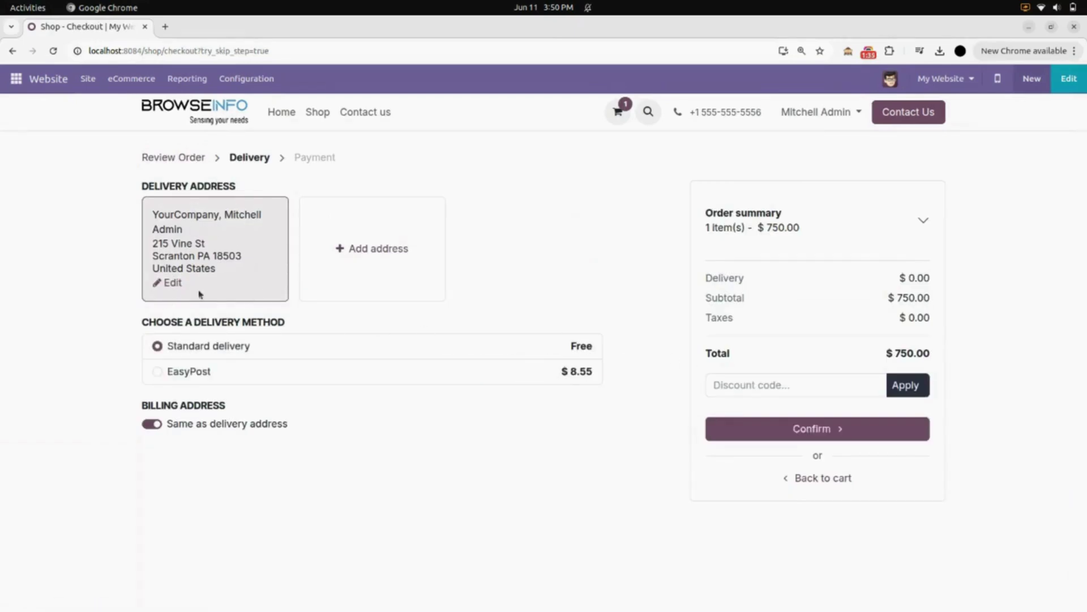
left_click(157, 372)
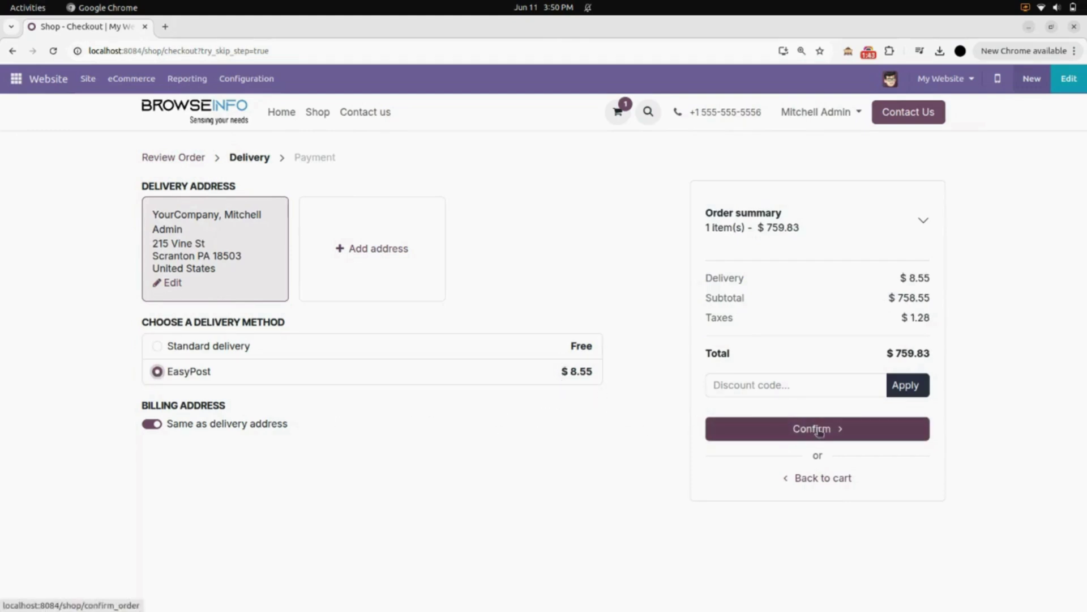
left_click(800, 431)
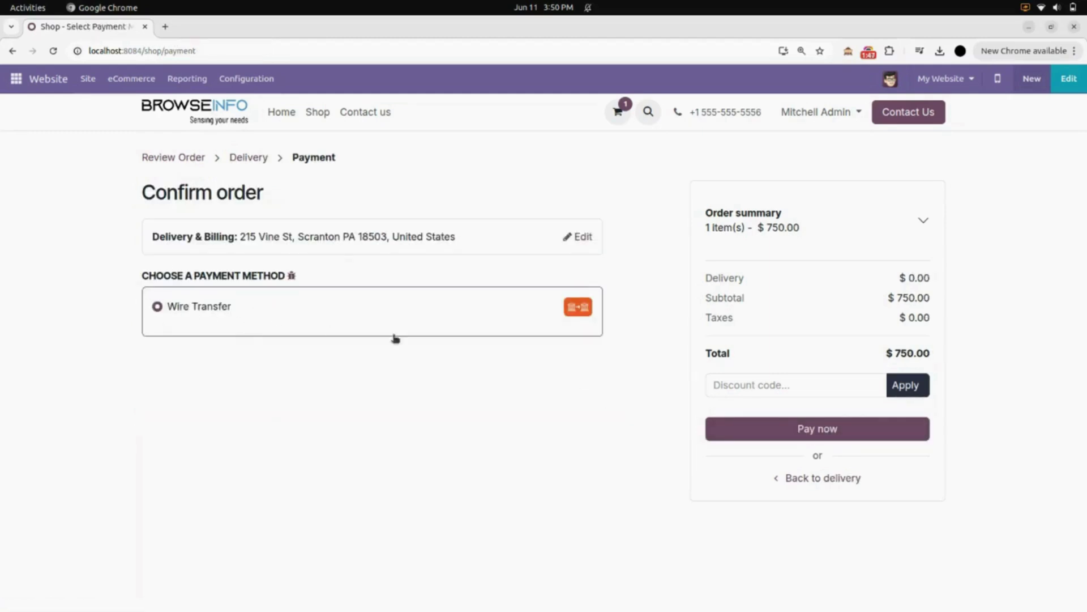
left_click(807, 428)
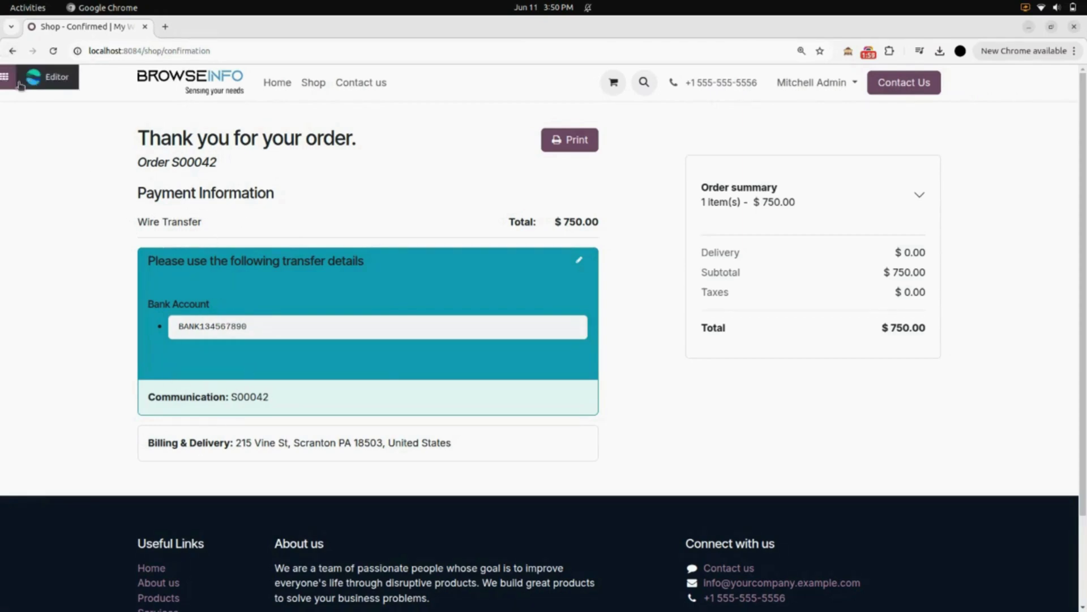
Step: Open the website order's Wire Transfer record from the eCommerce payment transactions
left_click(57, 89)
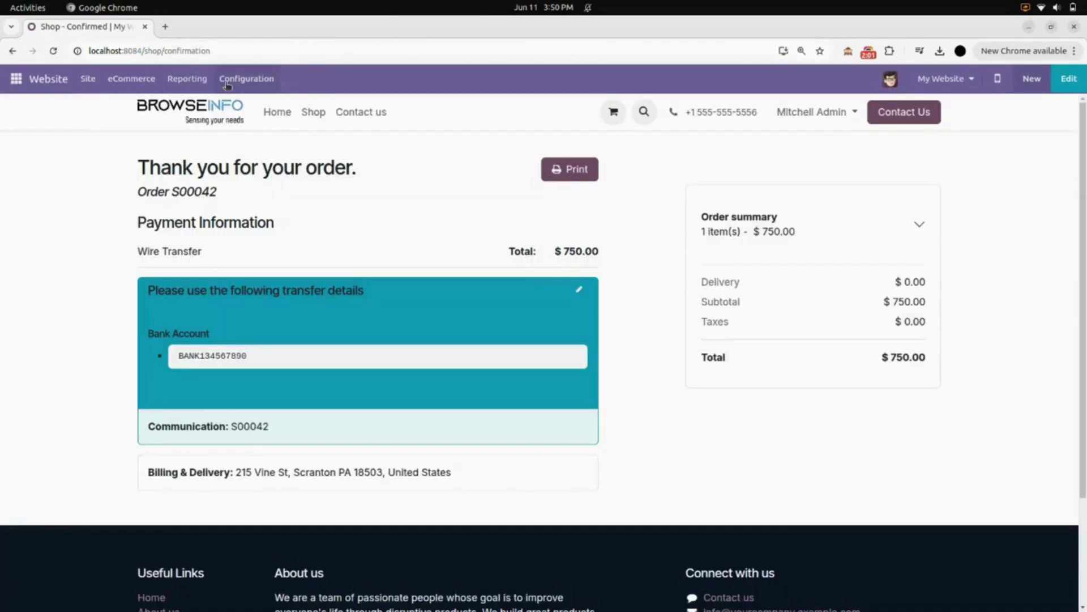
left_click(227, 82)
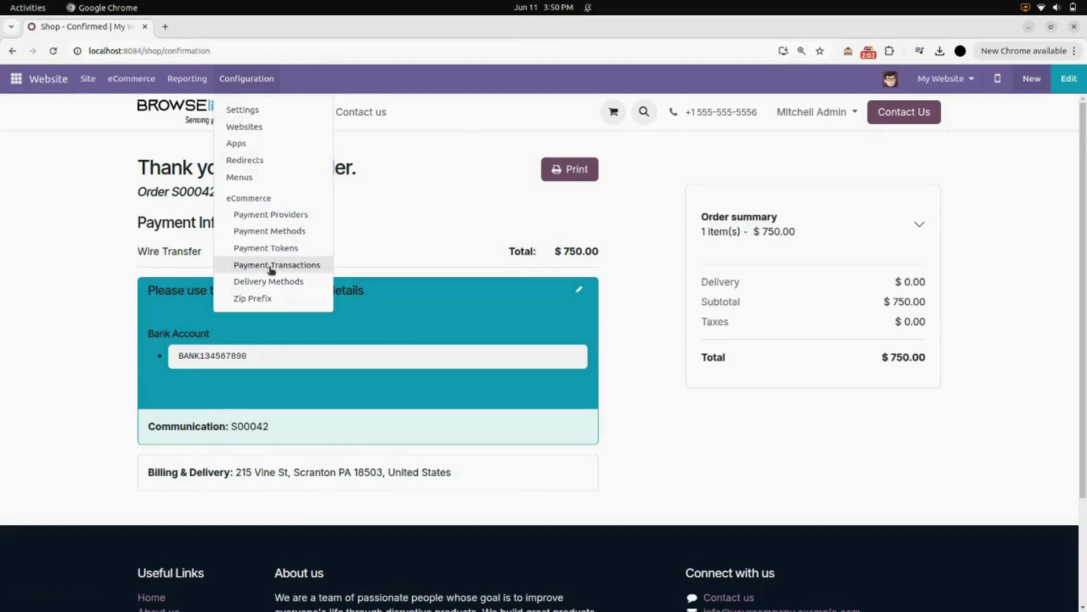
left_click(248, 266)
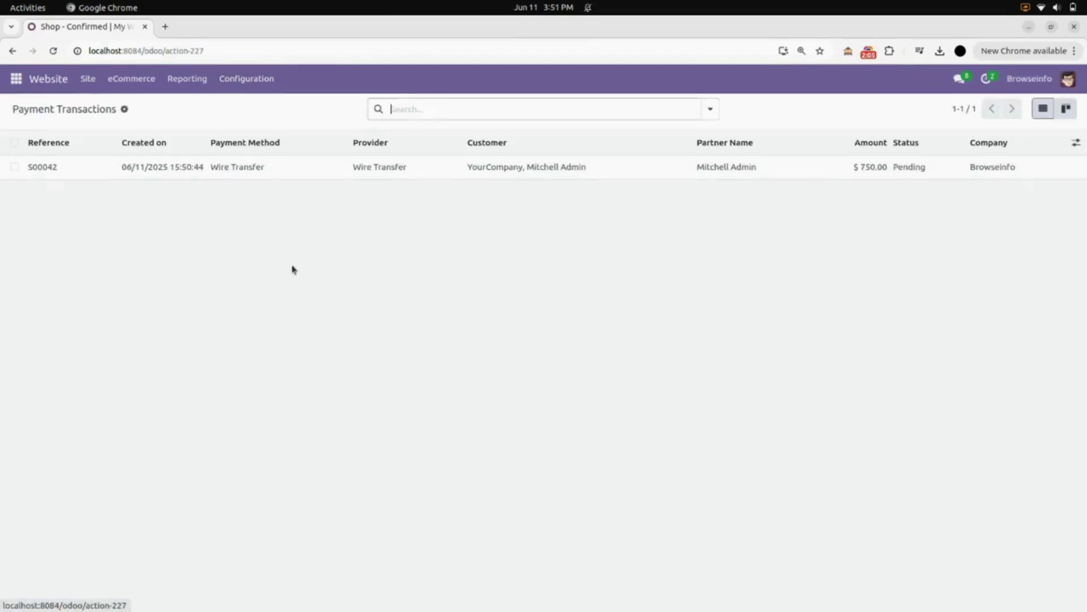
left_click(70, 172)
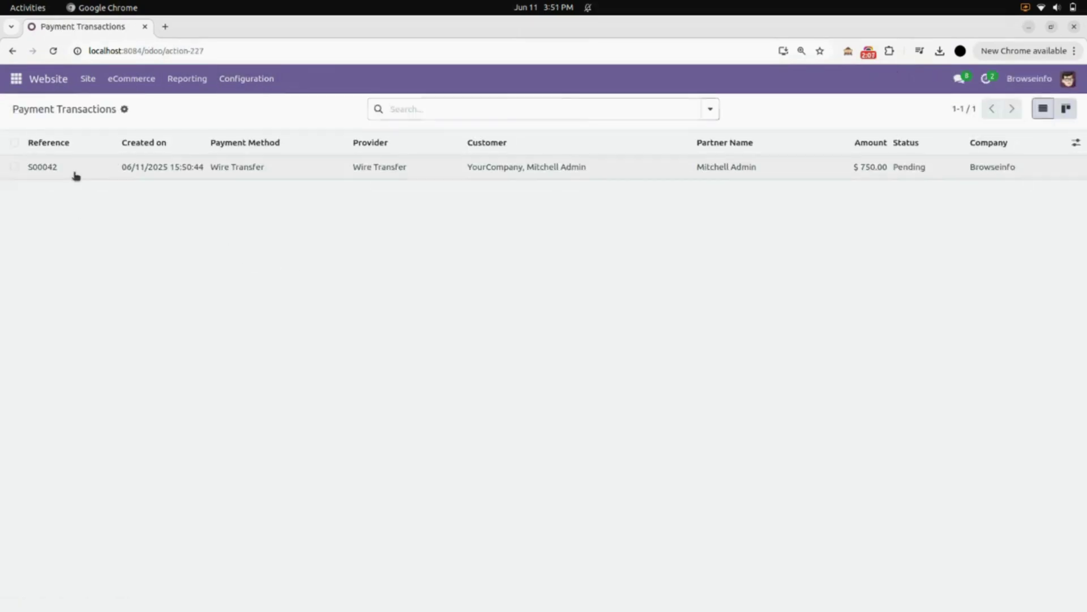